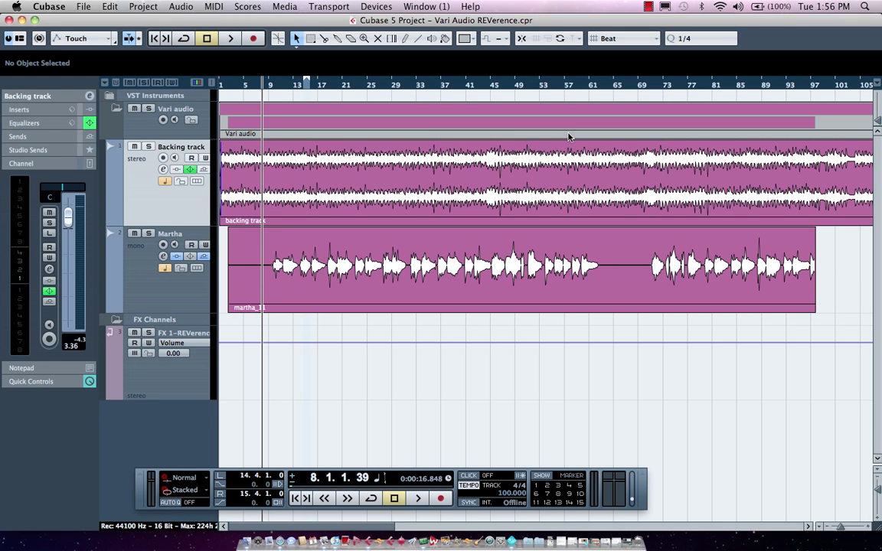
Step: Select the Martha vocal track, start playback and open its Pitch Correct insert editor
click(34, 111)
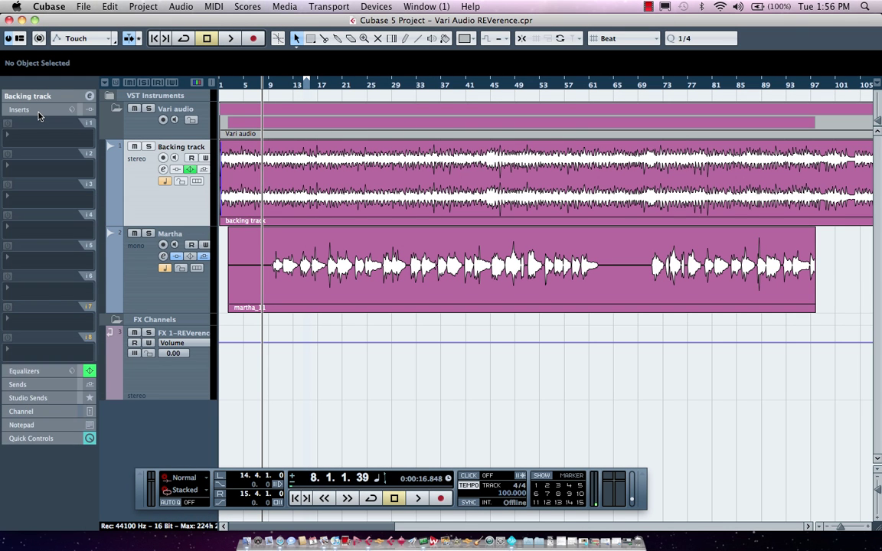
click(142, 298)
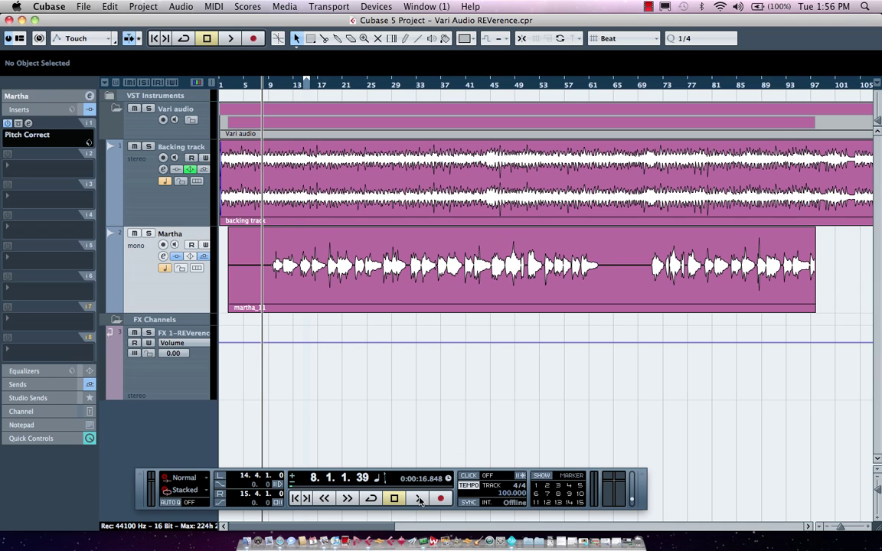
click(420, 501)
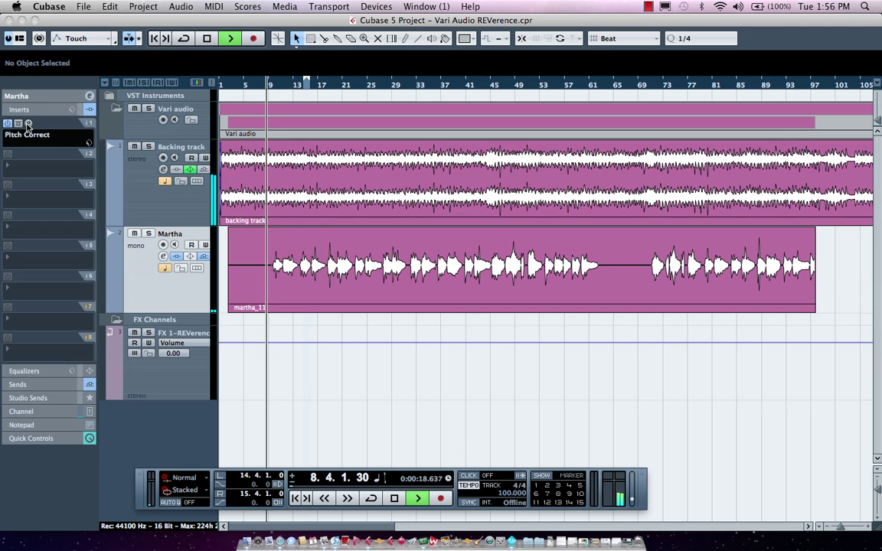
click(28, 124)
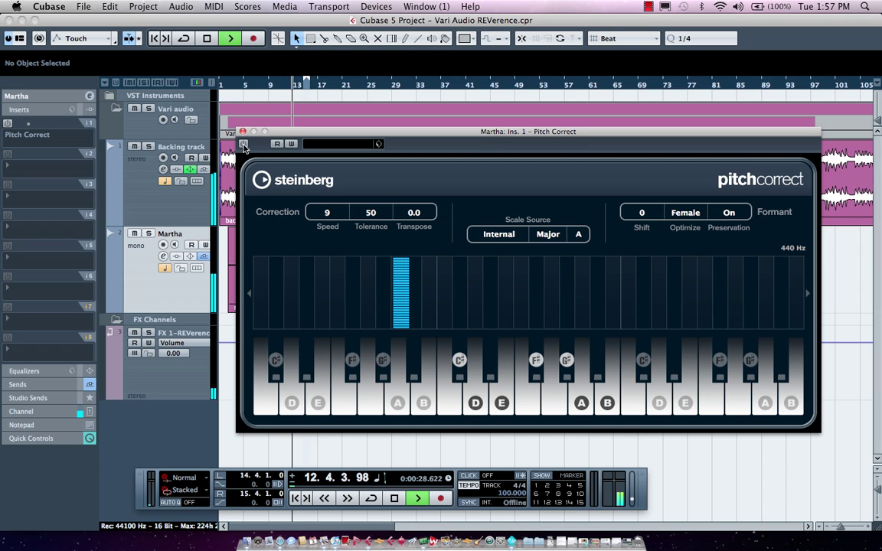
Step: Turn Pitch Correct on, keeping Female optimization, the Major scale and the Internal scale source
click(242, 144)
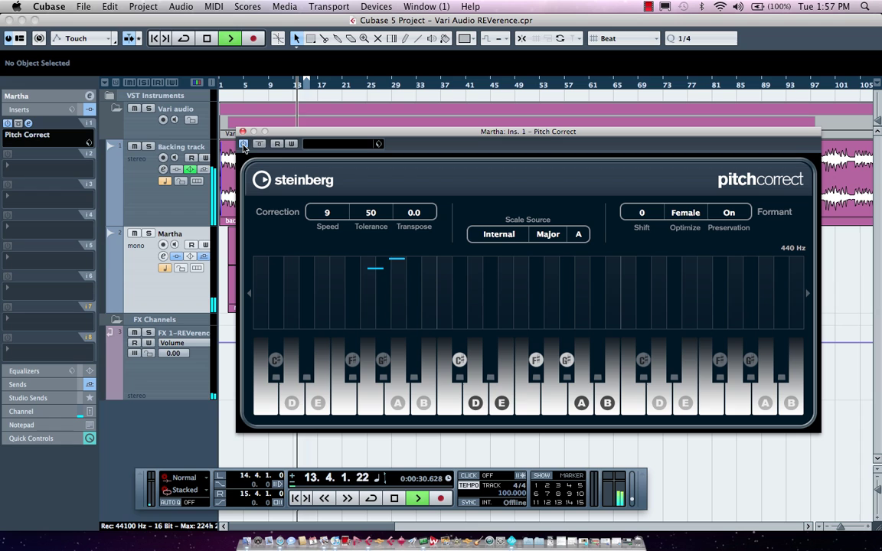
click(685, 213)
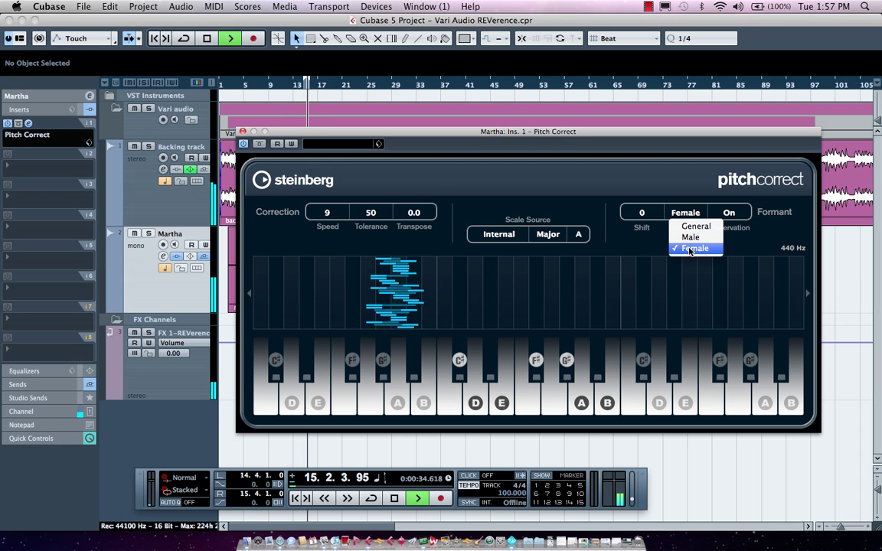
click(685, 250)
click(549, 236)
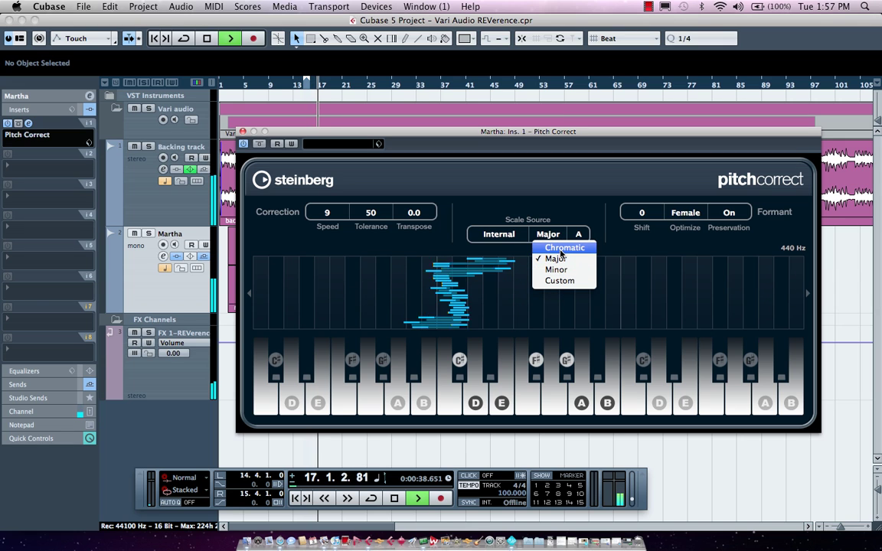
click(555, 259)
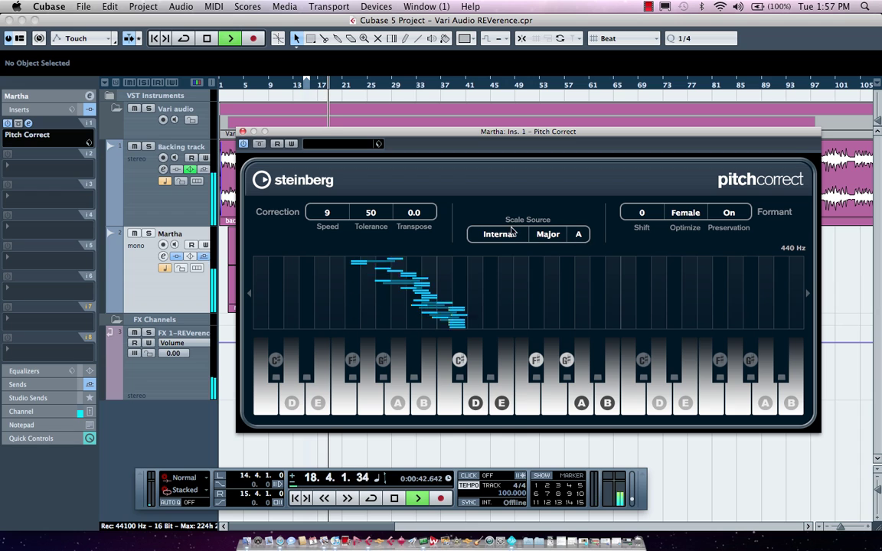
click(511, 239)
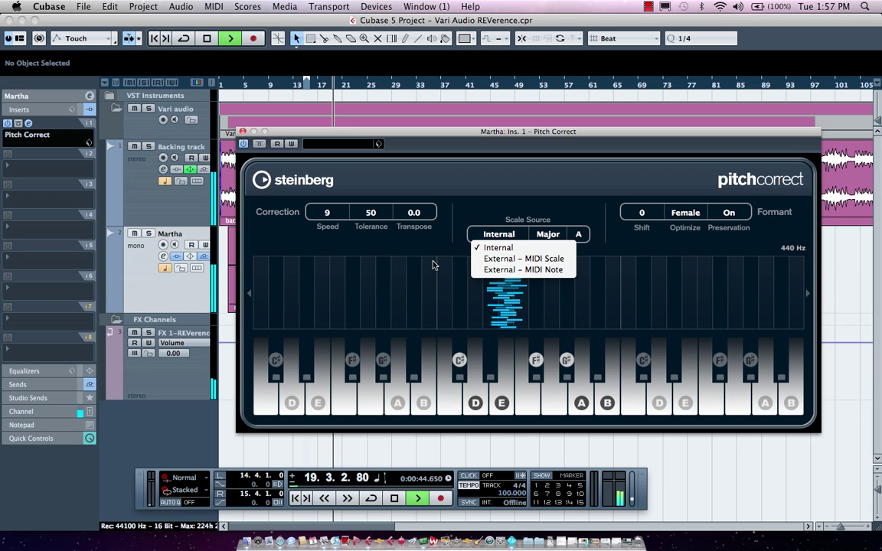
click(329, 241)
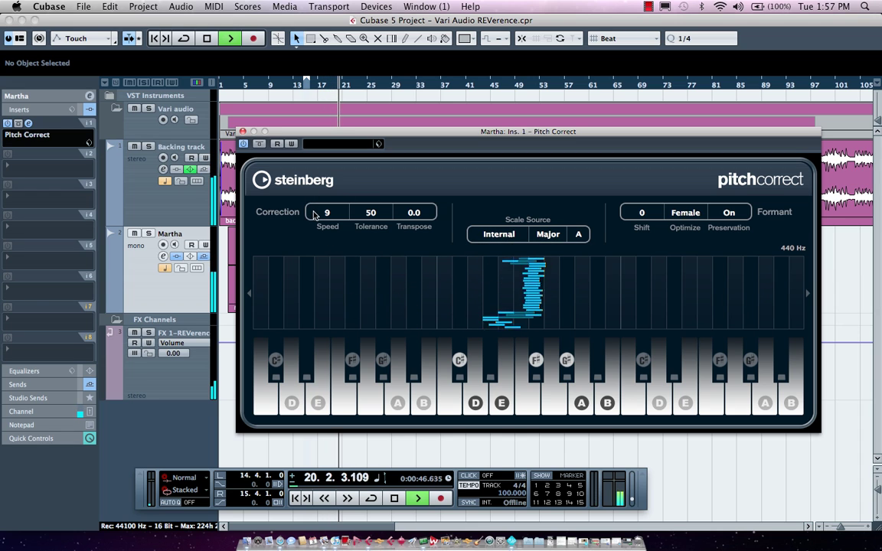
Step: Set correction Speed to 42 and Tolerance to 52, and raise Formant Shift to 3
drag(334, 214, 350, 6)
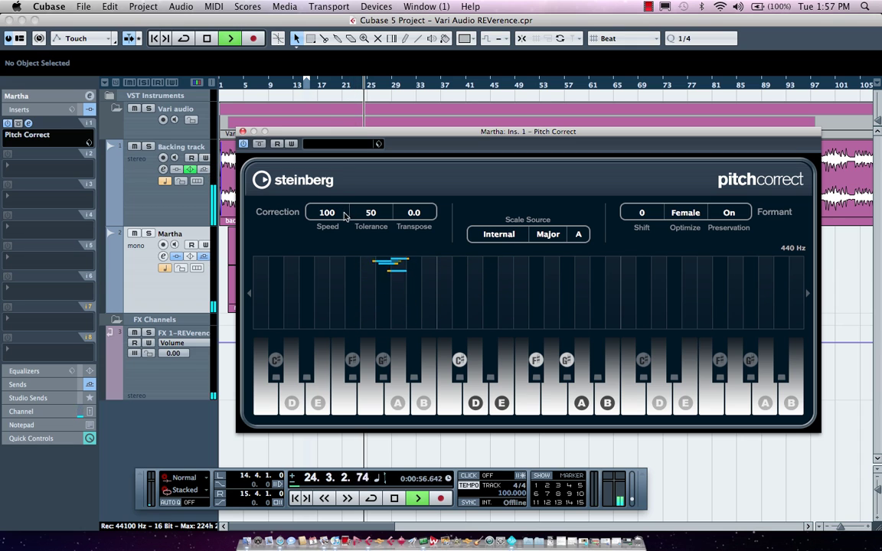
scroll(375, 213, up, 2)
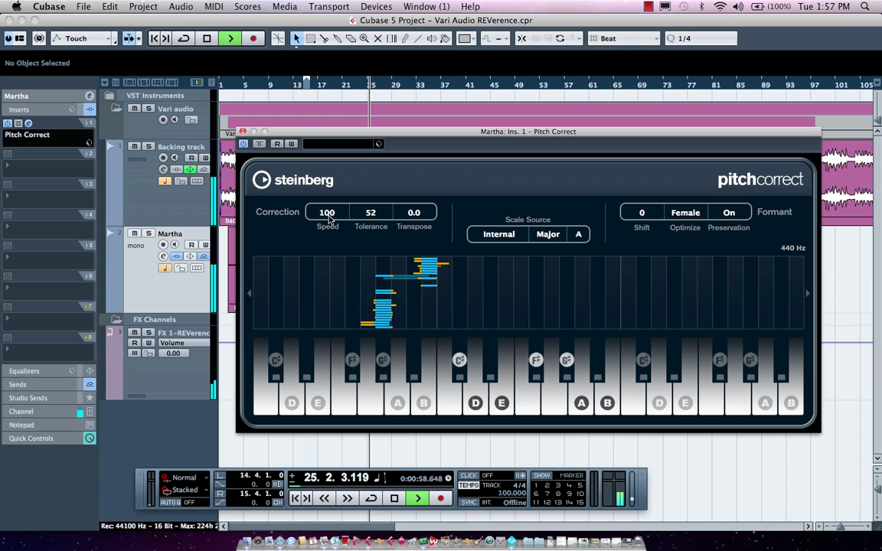
drag(329, 218, 335, 270)
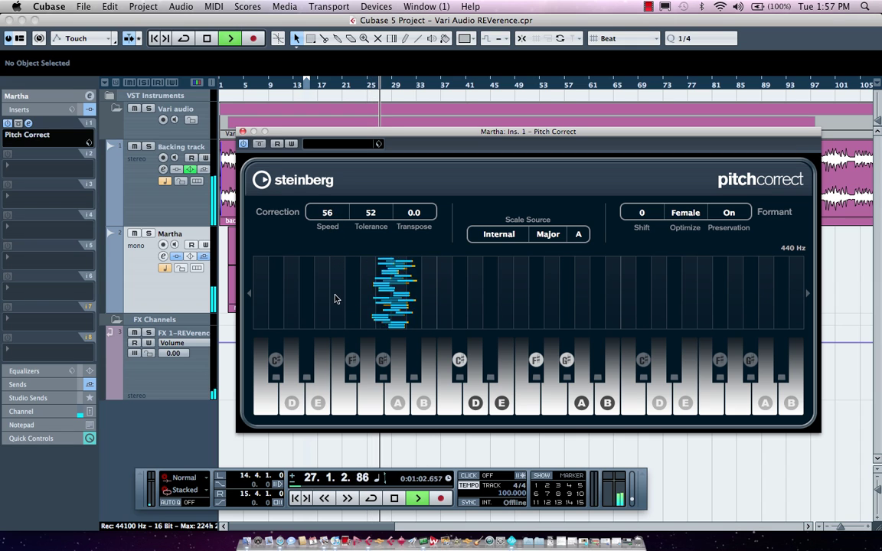
drag(339, 313, 341, 325)
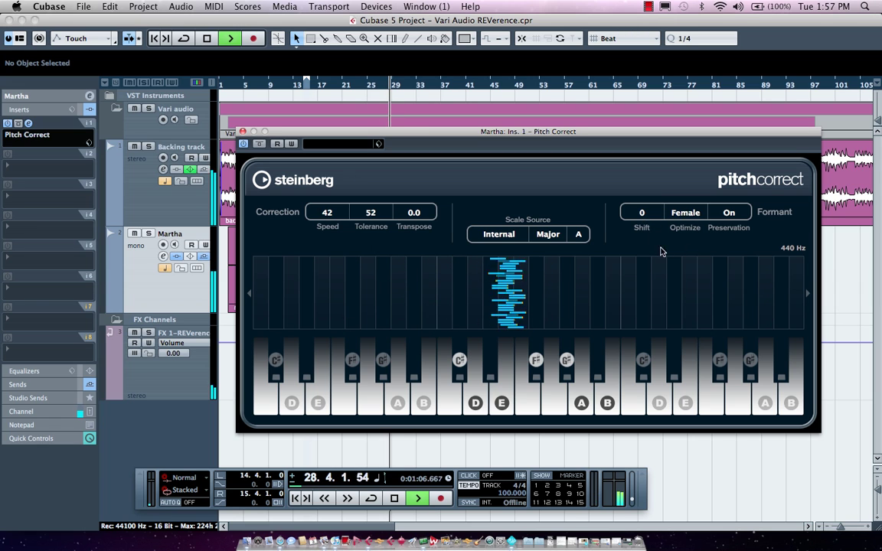
drag(651, 218, 654, 197)
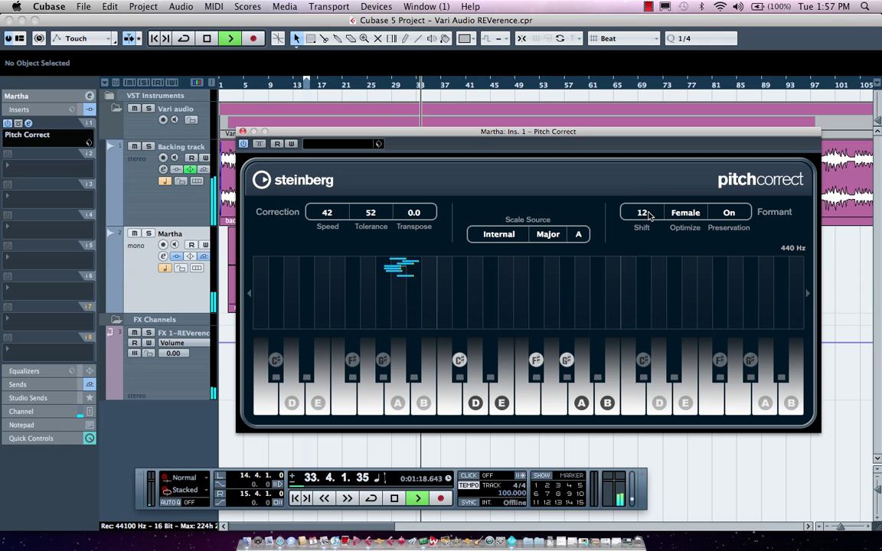
Step: Move Formant Shift down to -14 and back up to 12, then stop playback and close Pitch Correct
drag(649, 211, 644, 262)
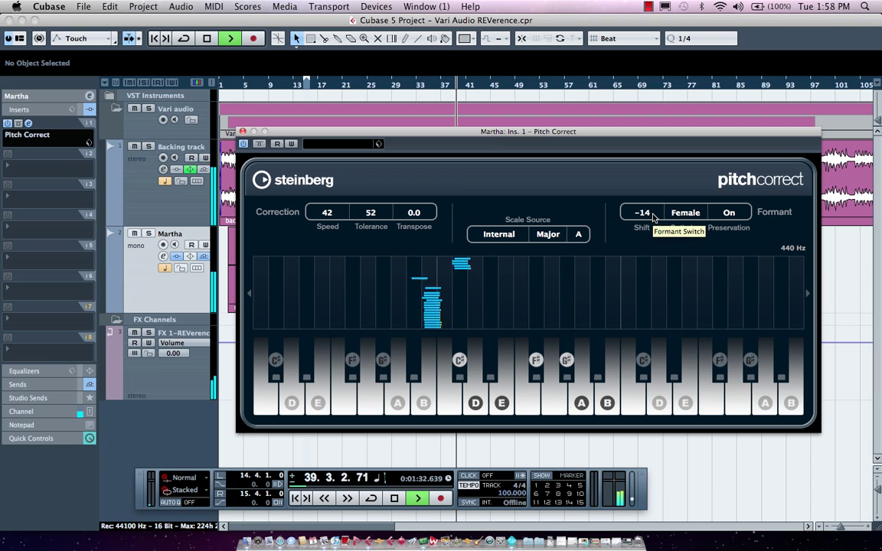
drag(655, 217, 664, 171)
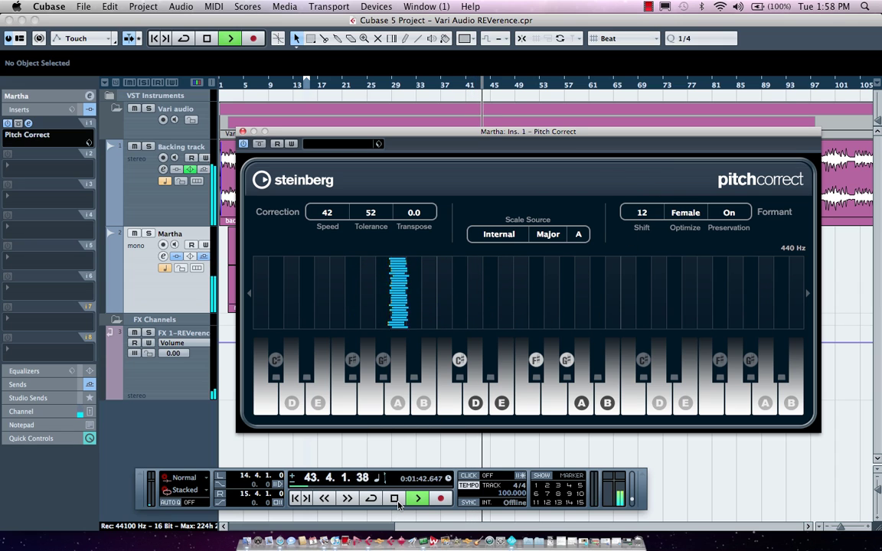
click(395, 500)
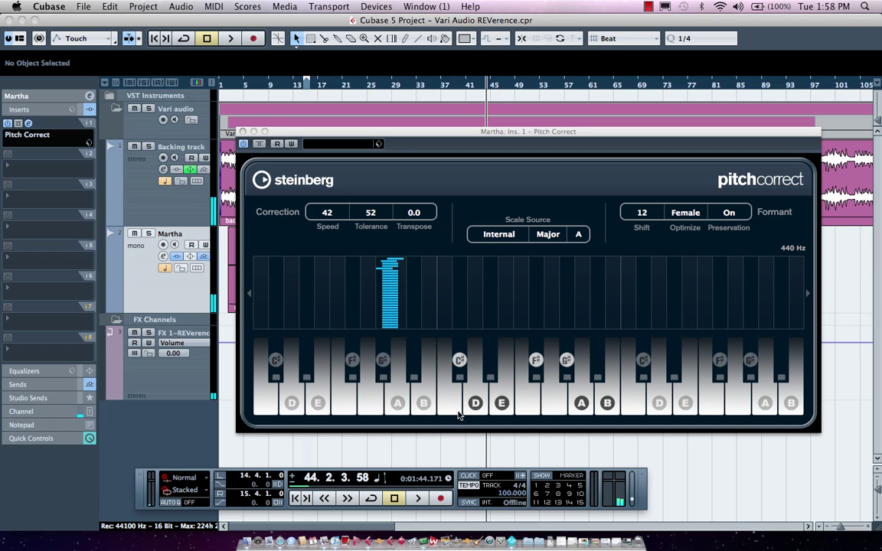
click(243, 145)
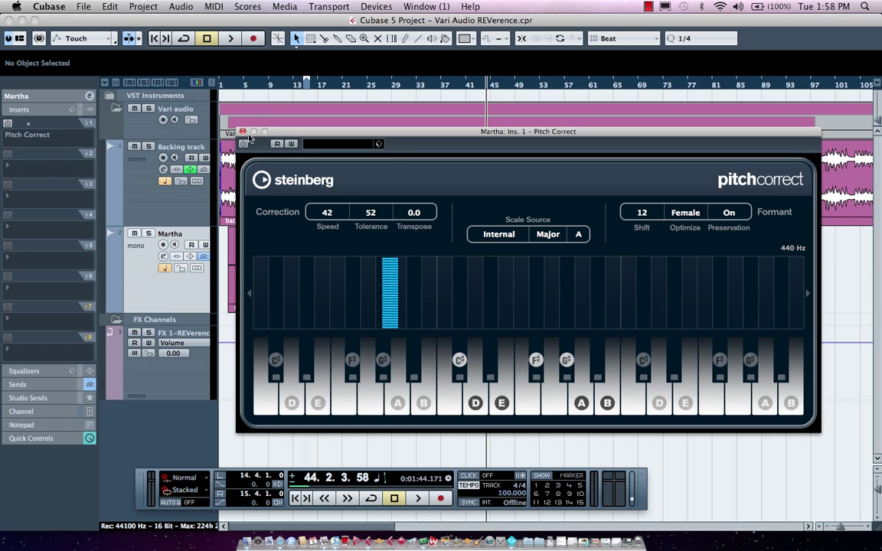
click(242, 133)
Step: Open martha_11 in the Sample Editor, run the VariAudio Pitch & Warp analysis, and zoom to bars 8–19
double_click(304, 256)
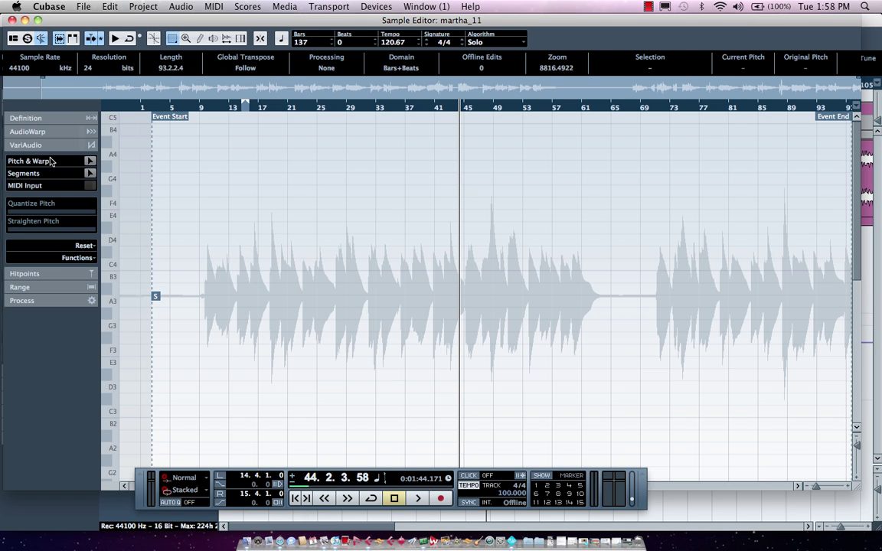
click(90, 161)
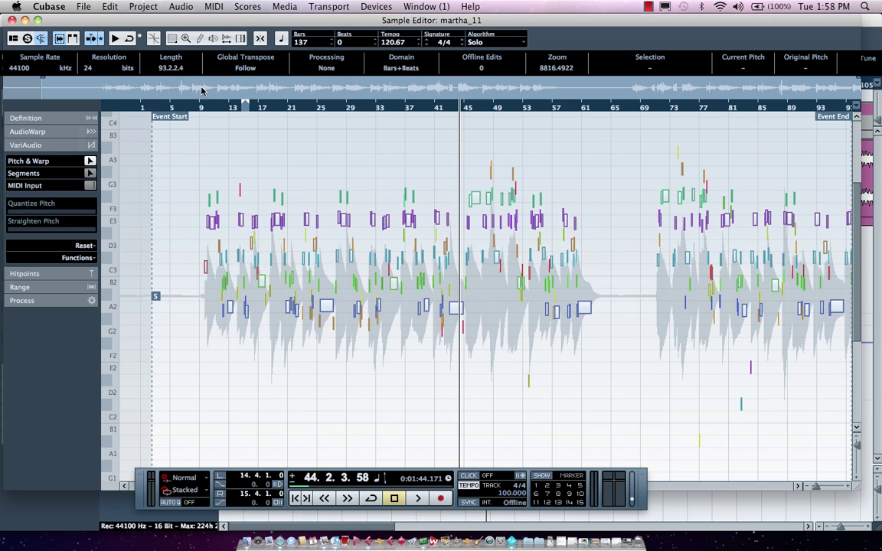
drag(197, 109, 347, 191)
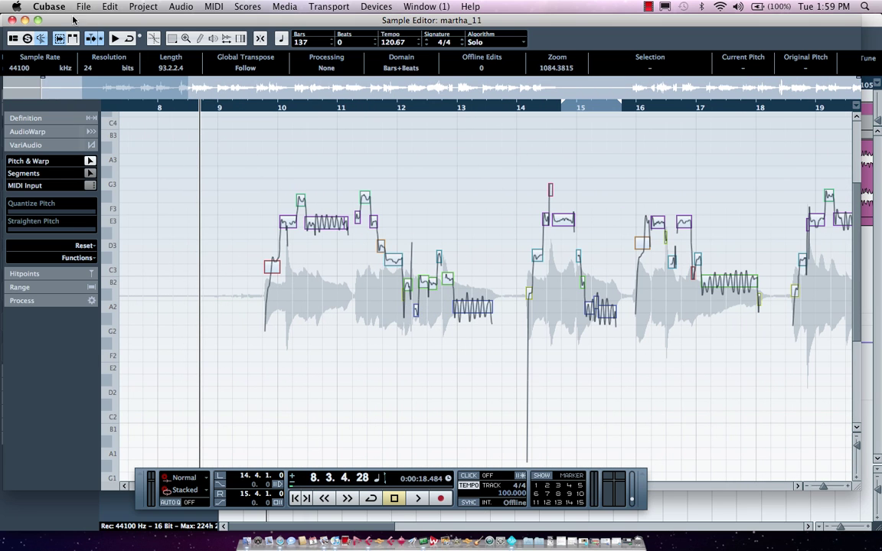
Step: Maximize the Sample Editor, zoom in around bar 9, play the vocal, and select the C3 segment near bar 10
click(37, 21)
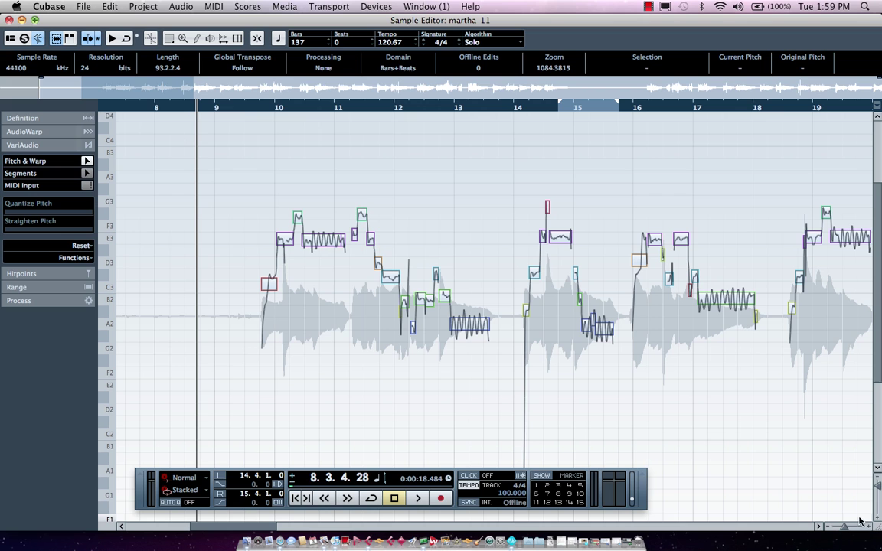
drag(879, 494, 878, 481)
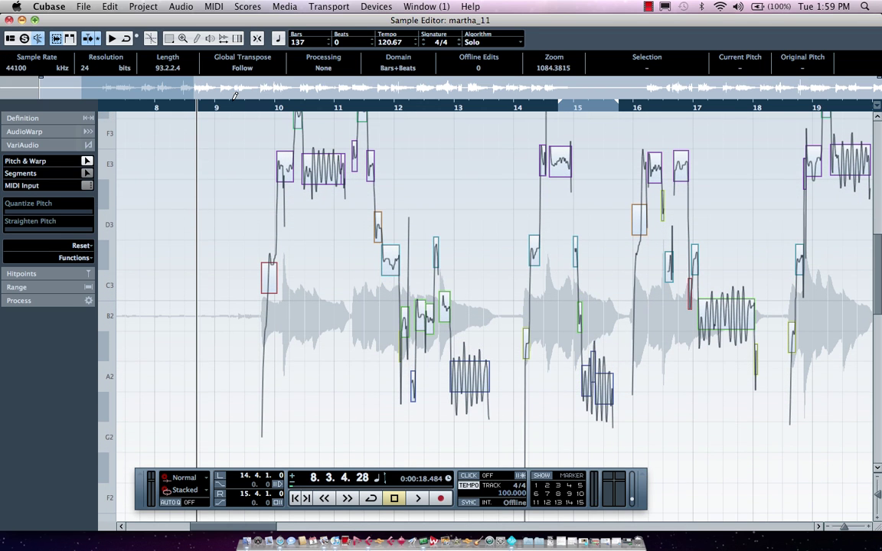
drag(234, 96, 360, 170)
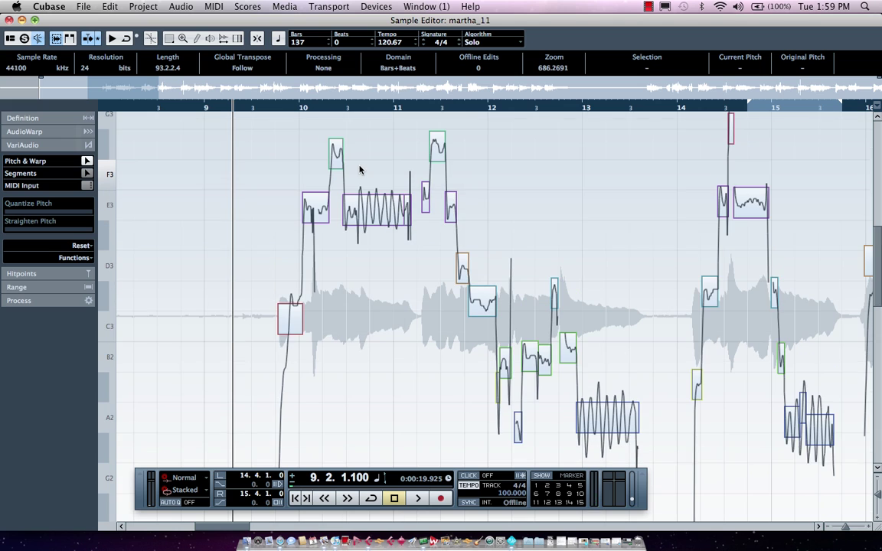
scroll(360, 169, up, 2)
drag(268, 113, 267, 114)
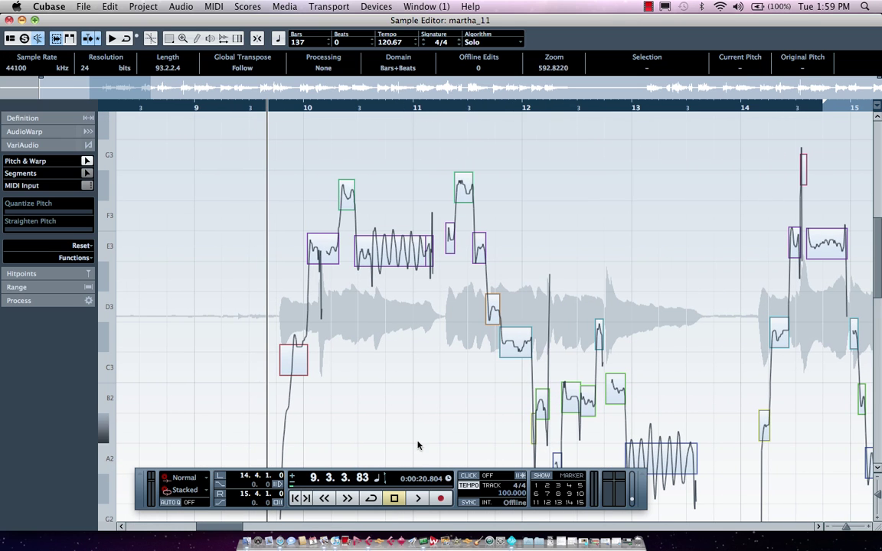
click(415, 498)
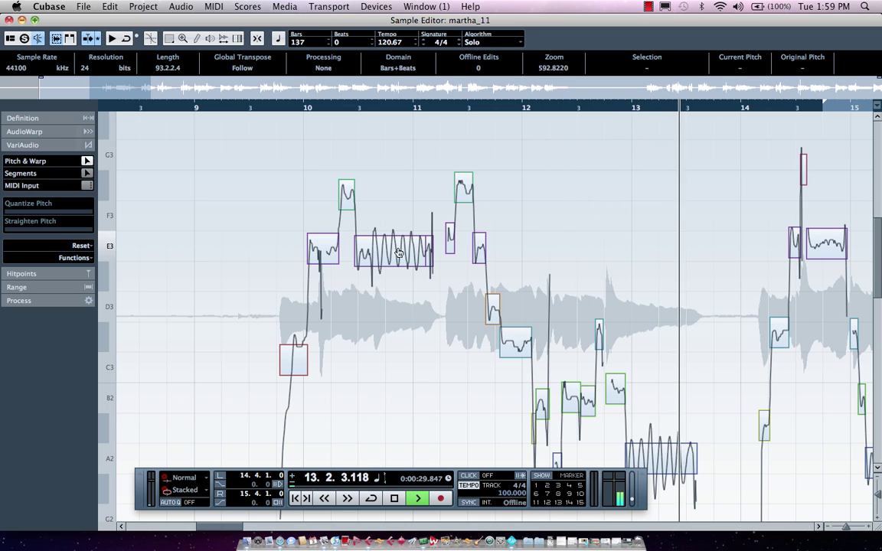
click(292, 369)
Step: Raise the C3 segment to C#3, select the sustained E3 segment, then zoom out to bars 10–12
drag(292, 364, 292, 341)
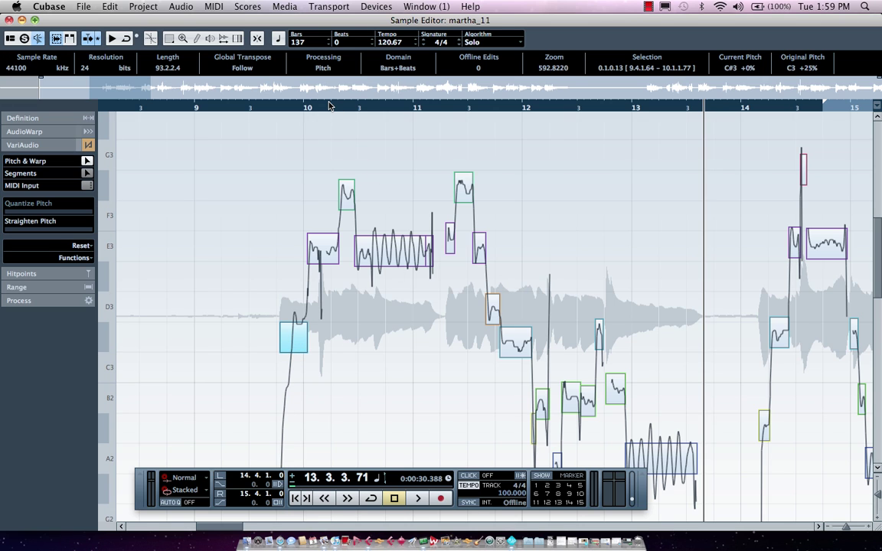
drag(330, 105, 329, 117)
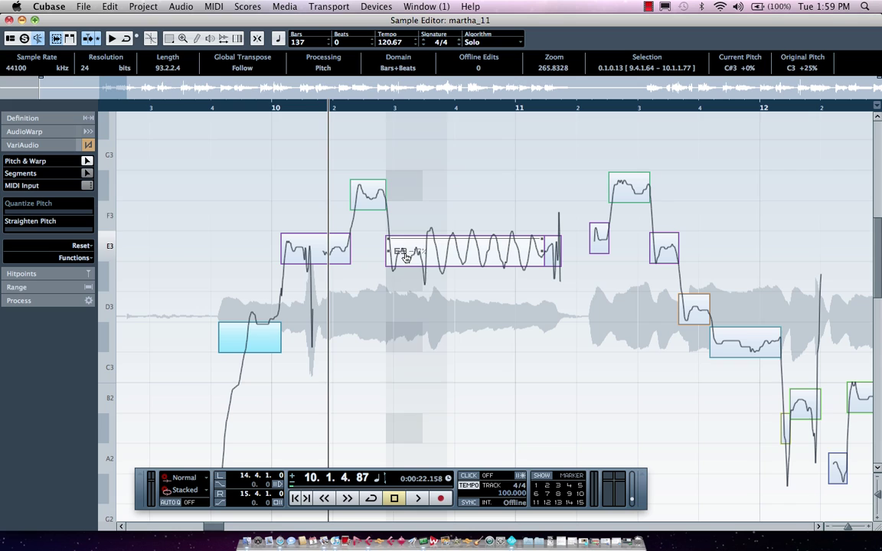
drag(401, 106, 402, 135)
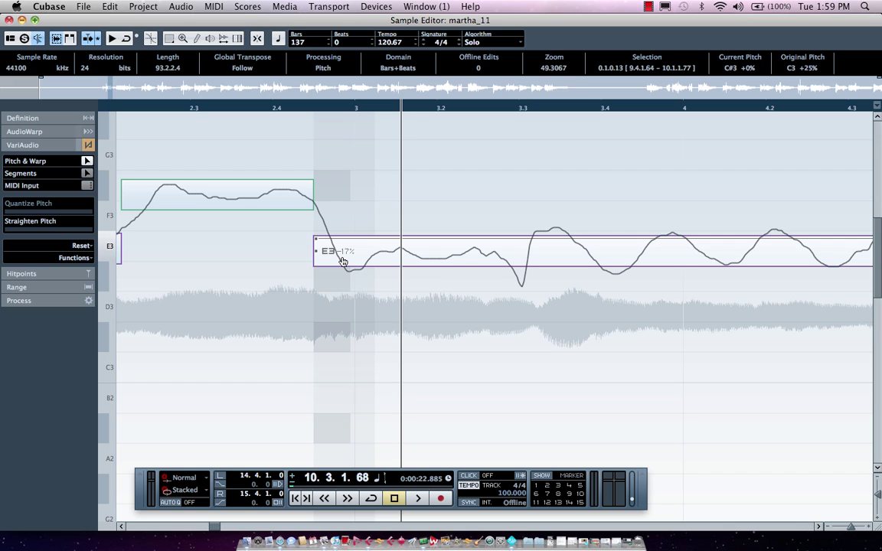
click(467, 255)
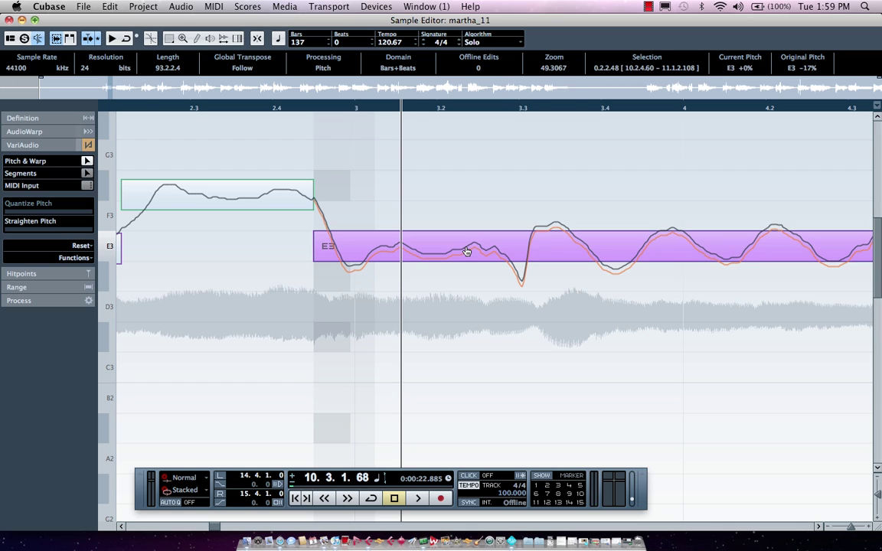
click(374, 103)
drag(375, 104, 373, 78)
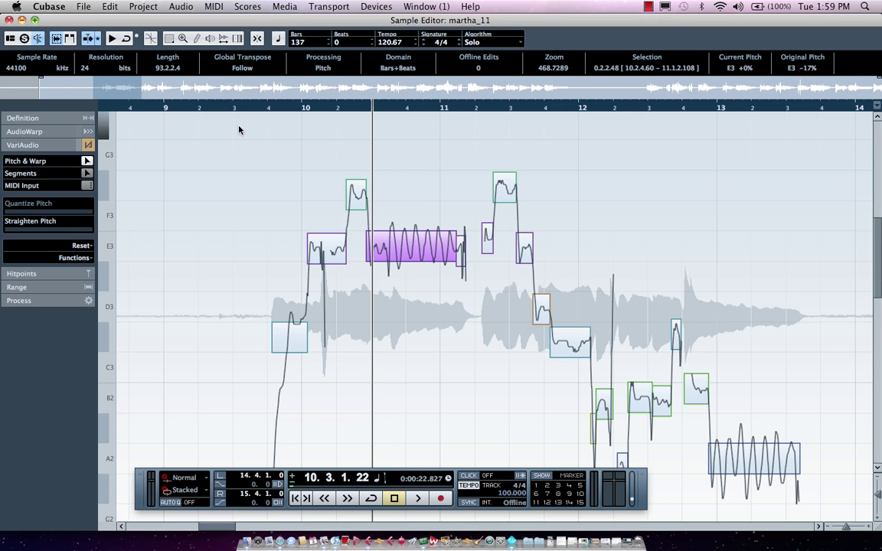
Step: Select all segments from bar 9 to 13 and push Quantize Pitch nearly to full
drag(239, 130, 806, 482)
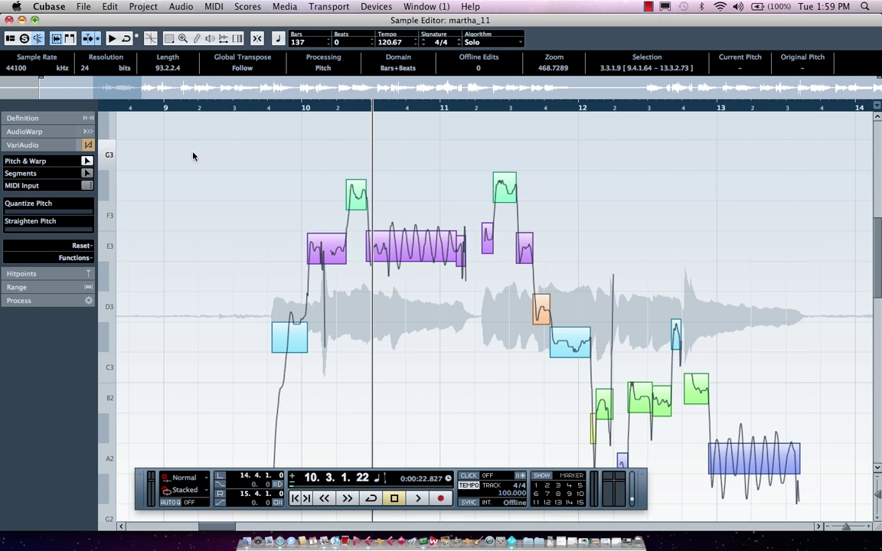
mouse_move(12, 214)
mouse_down()
mouse_move(80, 215)
mouse_move(17, 216)
mouse_move(83, 224)
mouse_move(9, 215)
mouse_move(77, 214)
mouse_move(22, 213)
mouse_up()
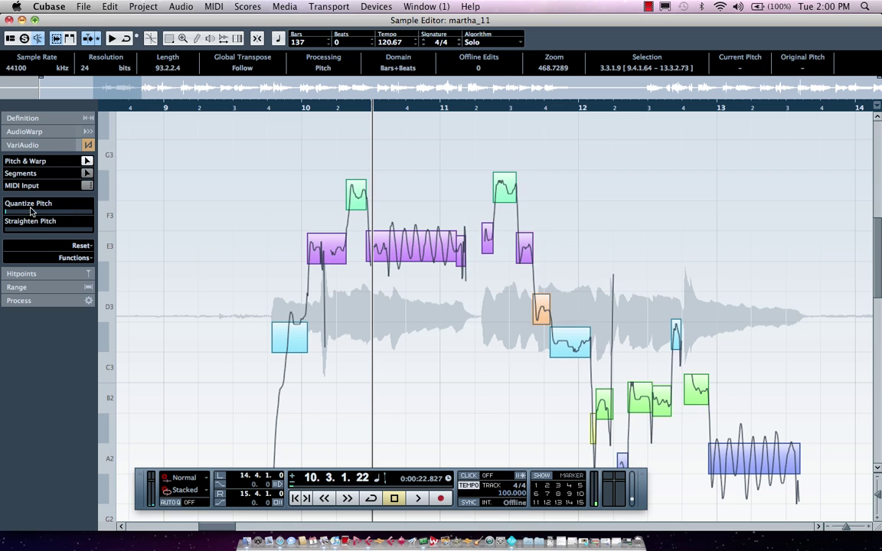
drag(31, 211, 104, 214)
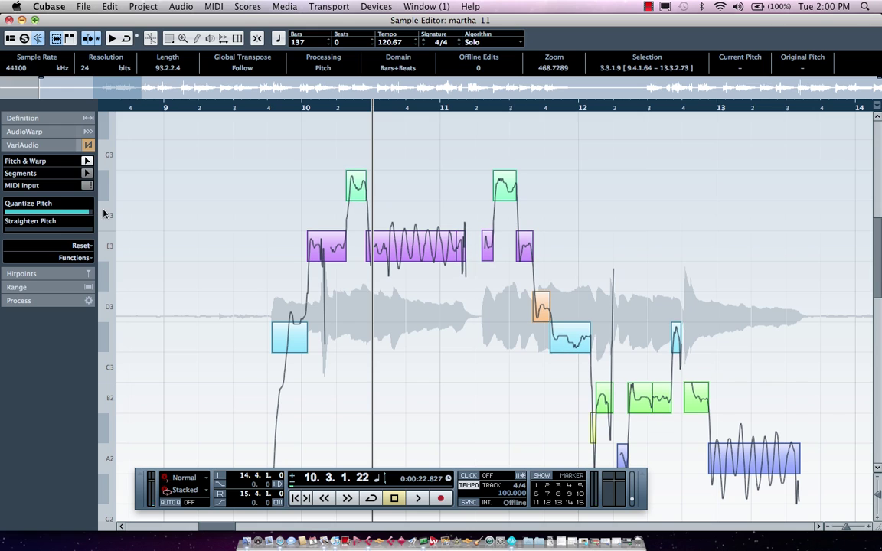
click(240, 107)
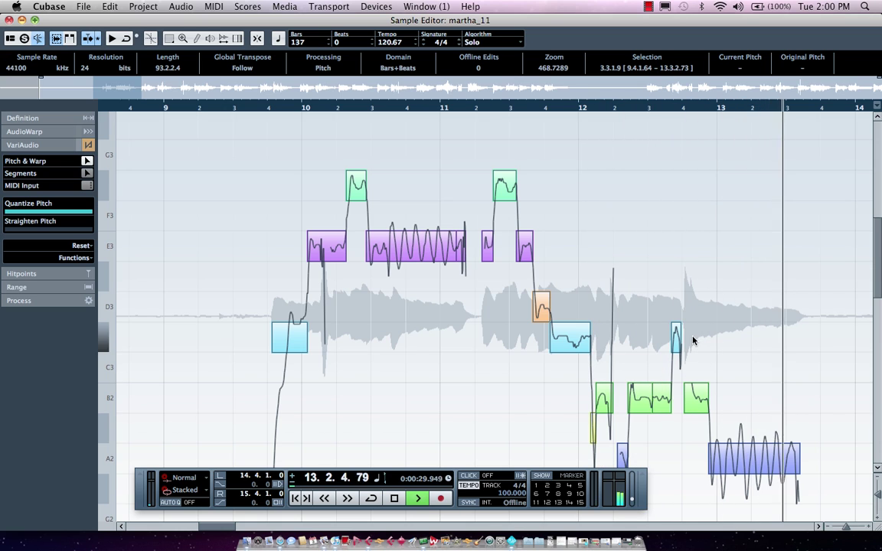
Step: Stop playback, zoom and scroll to bars 13–17, deselect the segments and play the phrase
key(space)
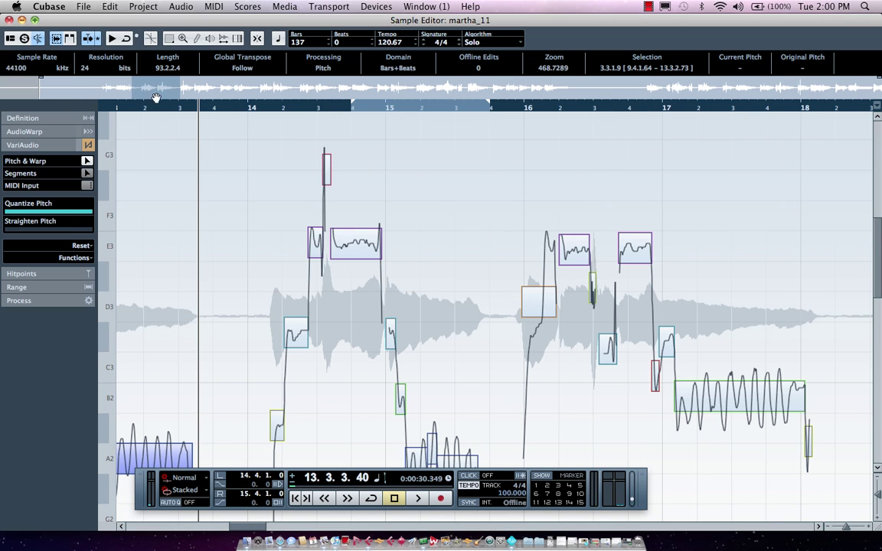
drag(132, 111, 132, 105)
scroll(185, 276, down, 3)
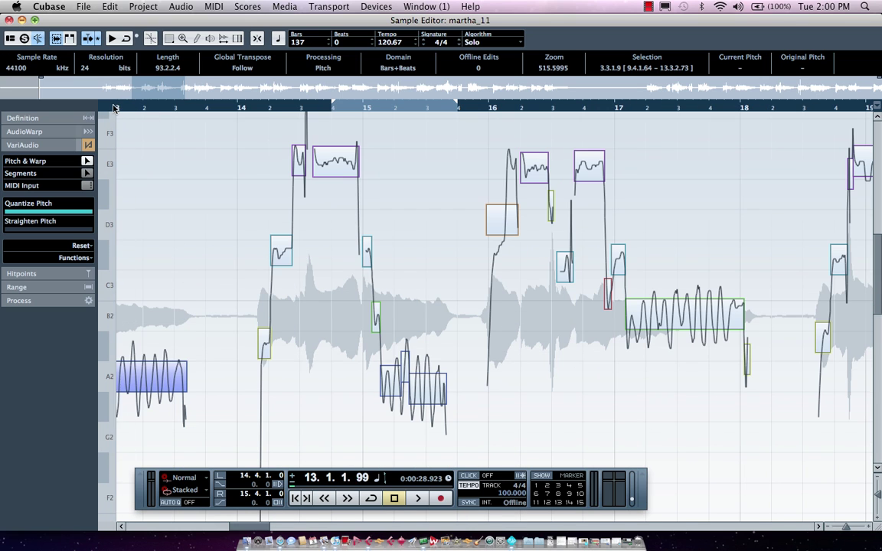
drag(115, 108, 334, 183)
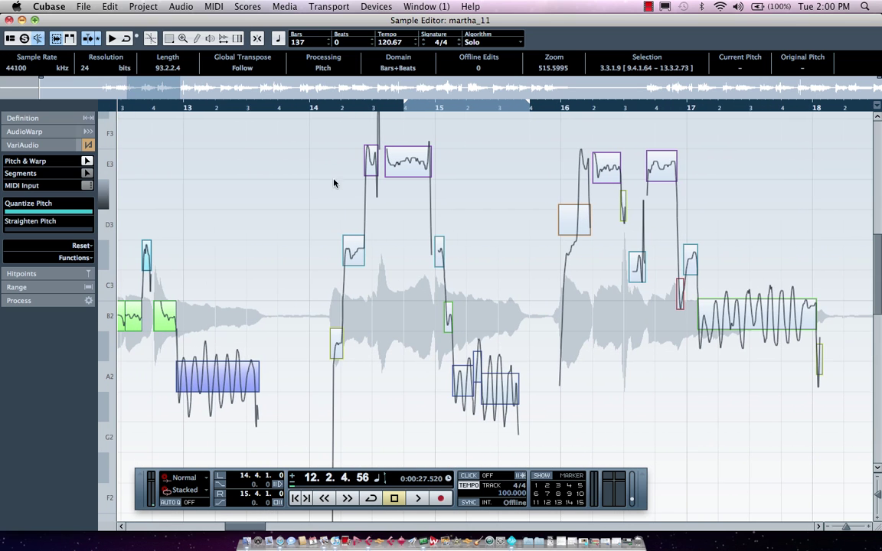
click(148, 165)
key(space)
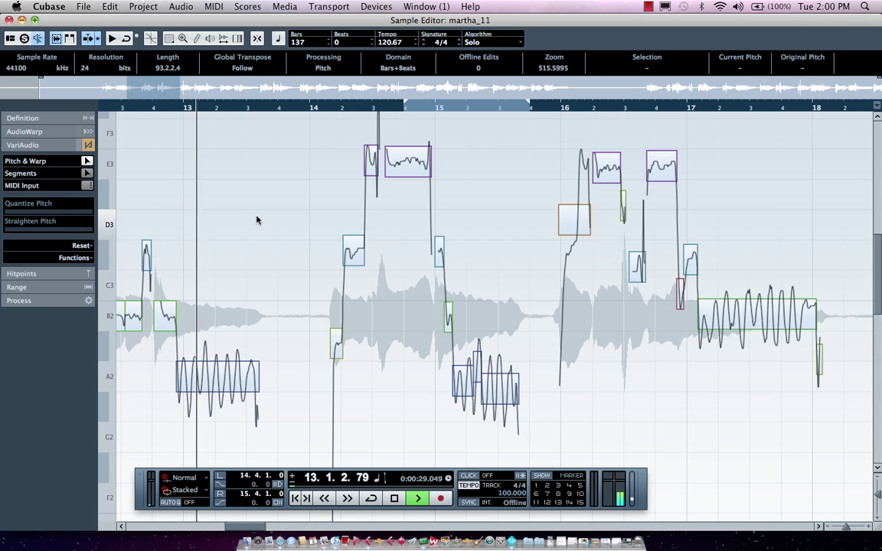
Step: Lengthen the A2 segment after bar 13 to the right and audition it from bar 12
key(space)
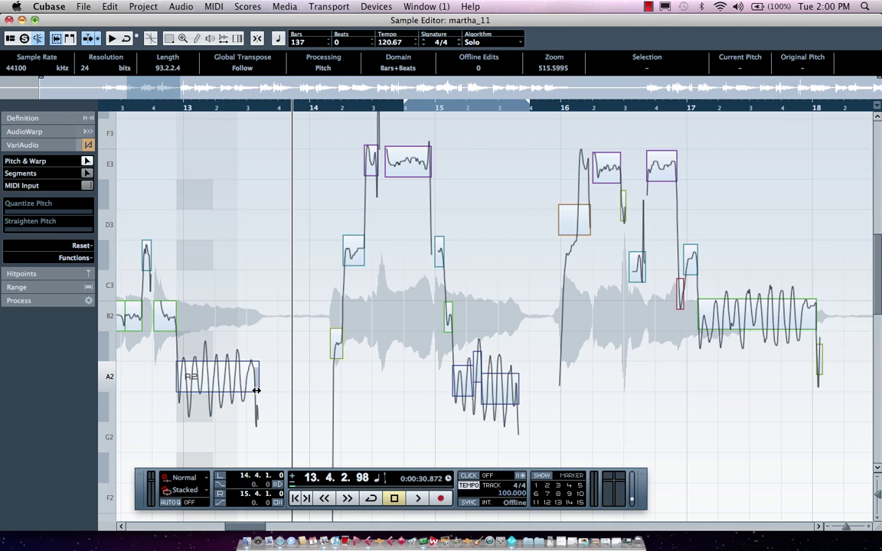
drag(270, 392, 293, 392)
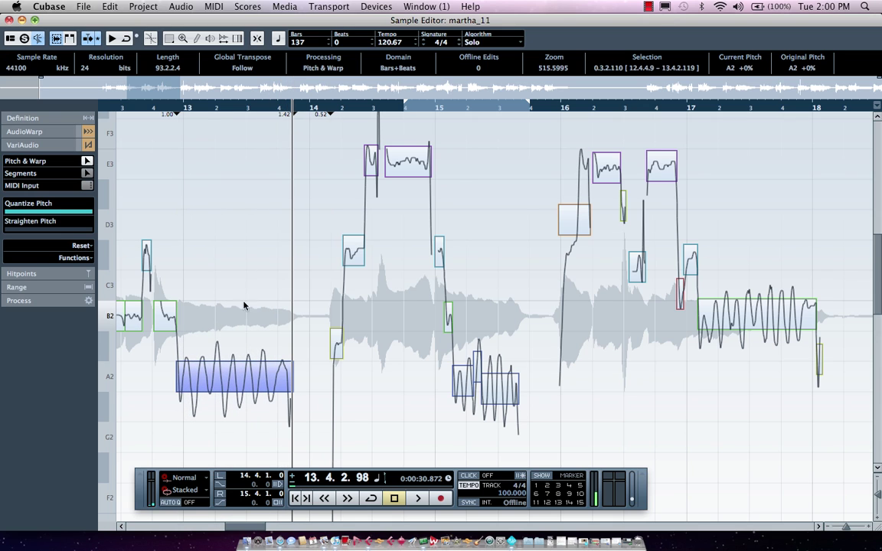
click(129, 110)
key(space)
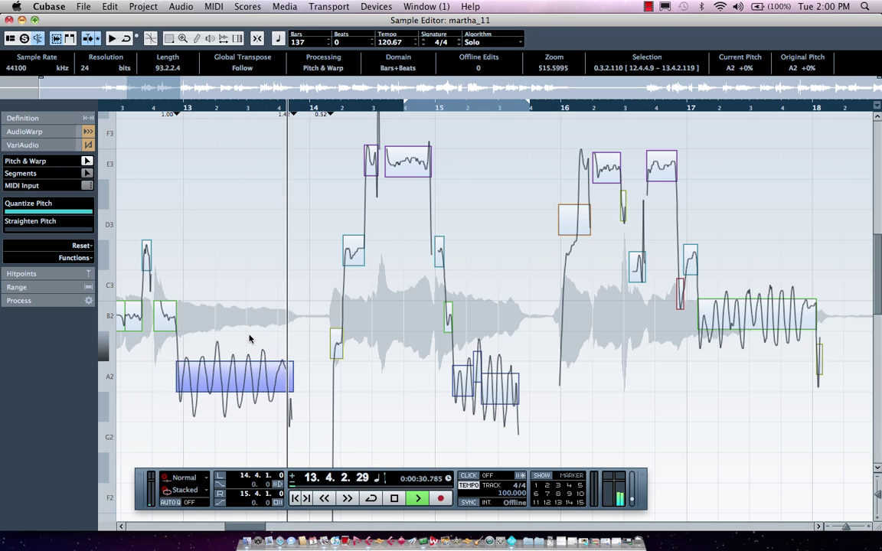
key(space)
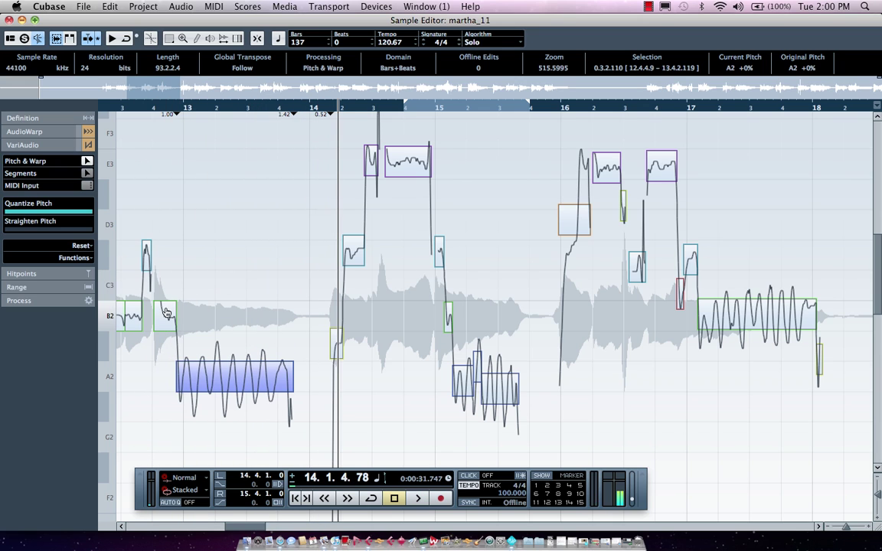
click(164, 111)
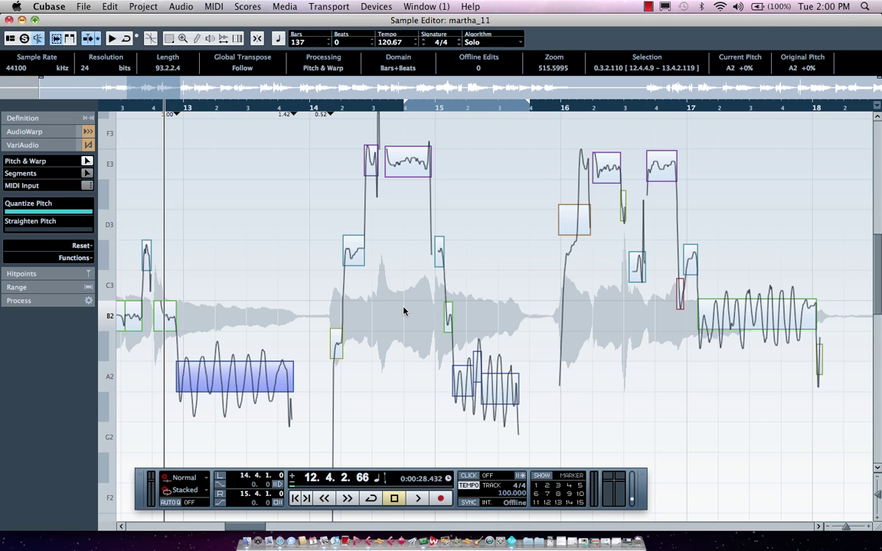
key(space)
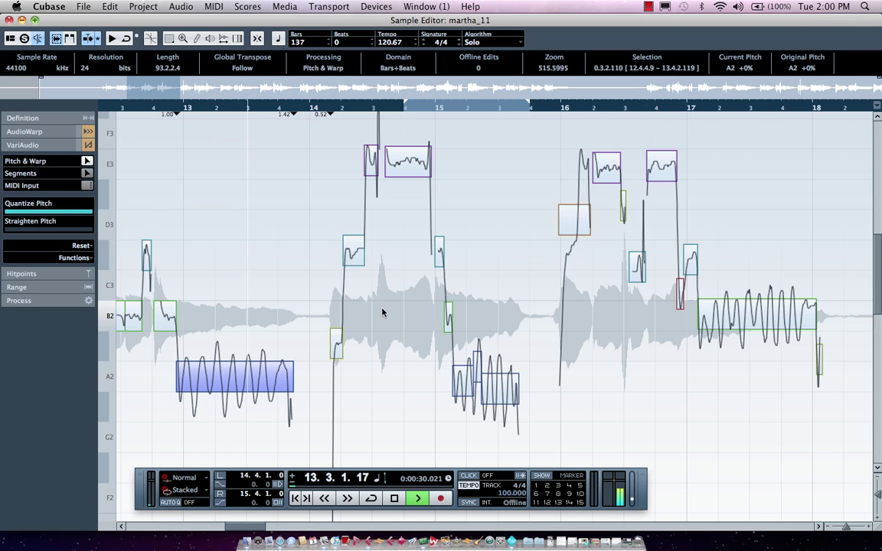
key(space)
Step: Raise Straighten Pitch on the A2 note to flatten its vibrato, then play it back
drag(18, 235, 37, 237)
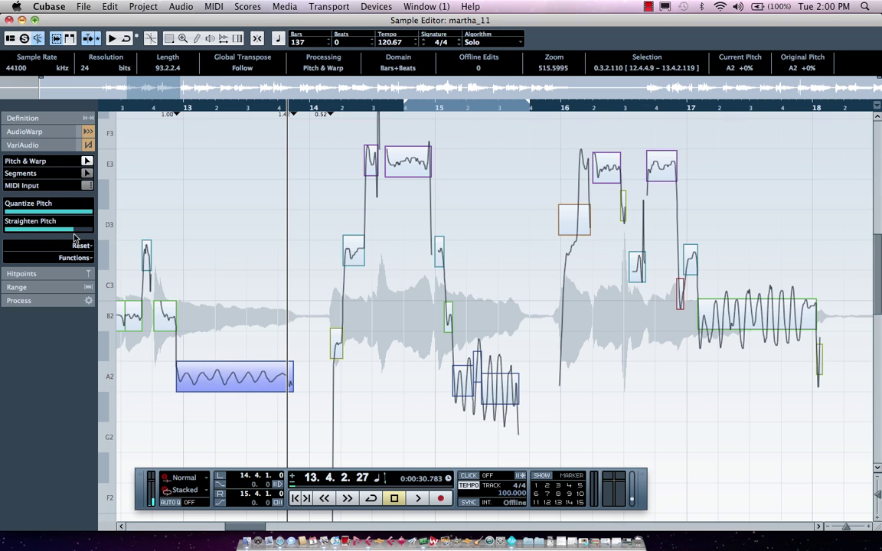
click(116, 107)
key(space)
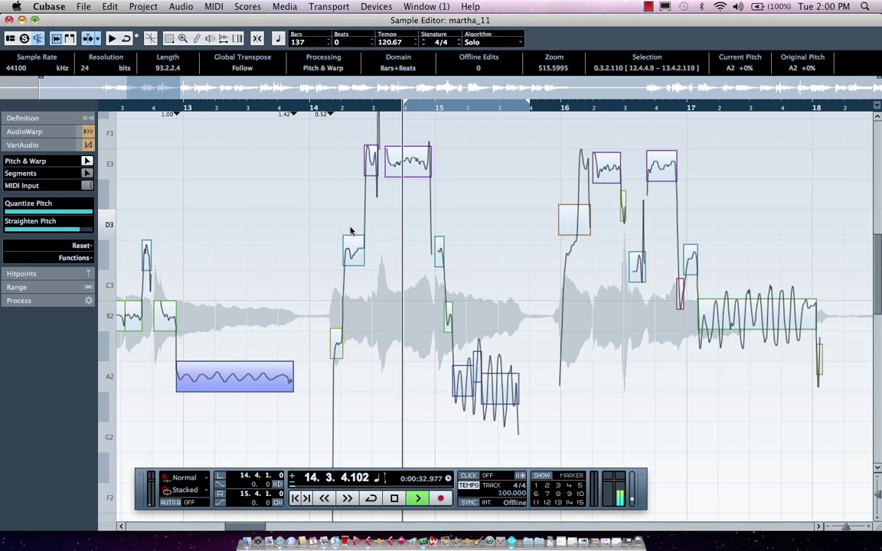
Step: Stop playback, zoom to bars 25–30, then close in on the A2 note's end and its fragment
click(301, 107)
key(space)
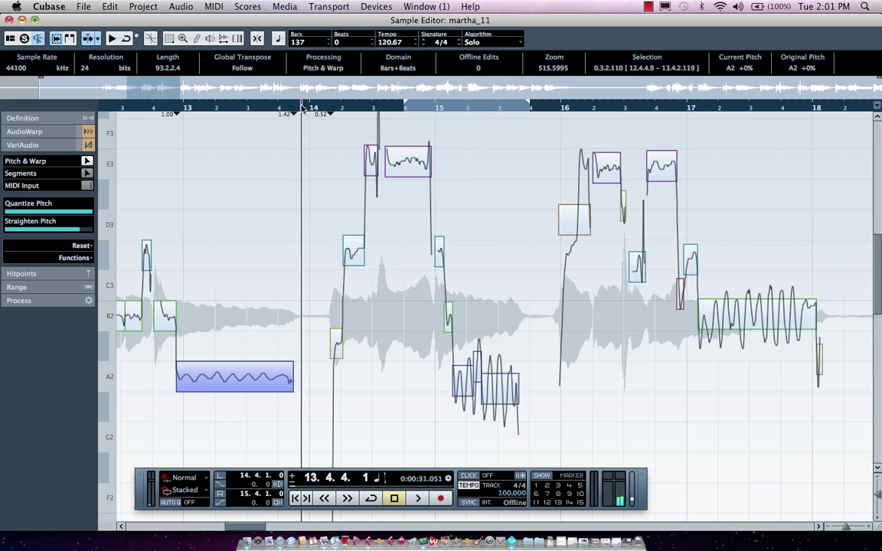
drag(301, 107, 296, 81)
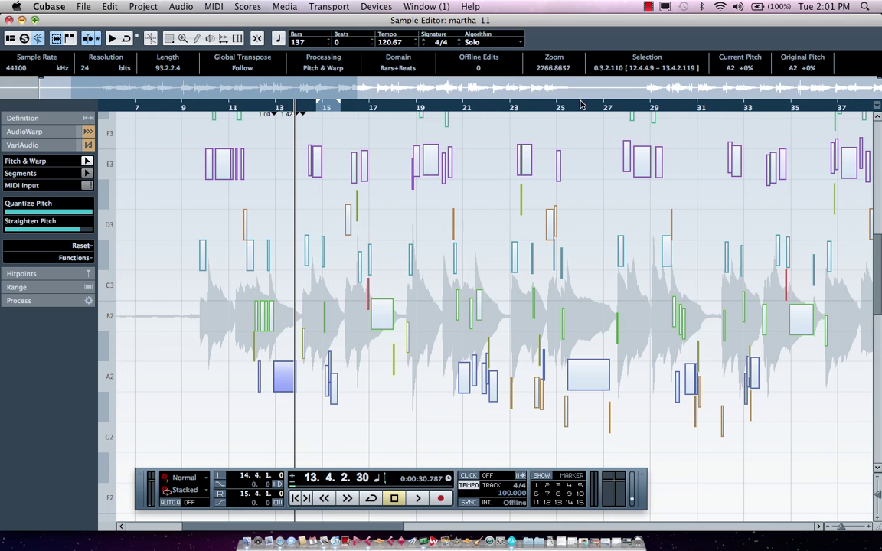
drag(584, 111, 569, 131)
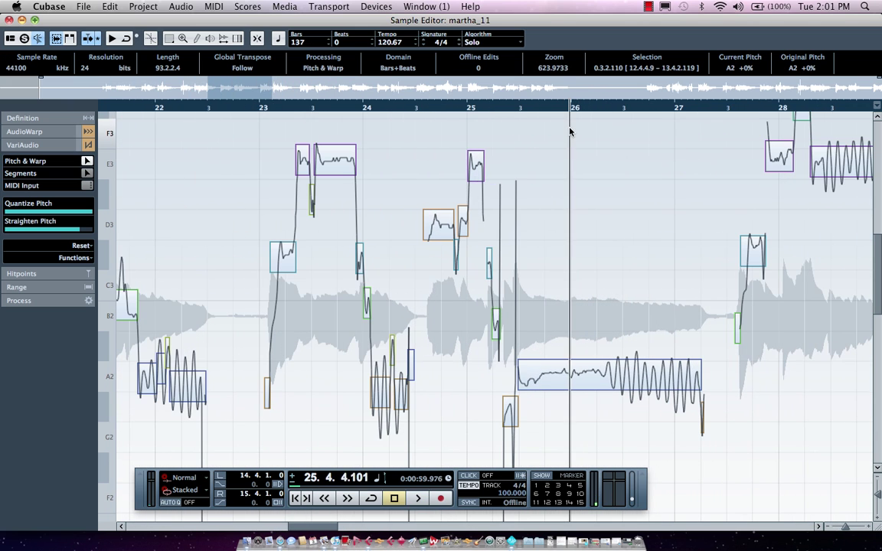
drag(517, 139, 483, 158)
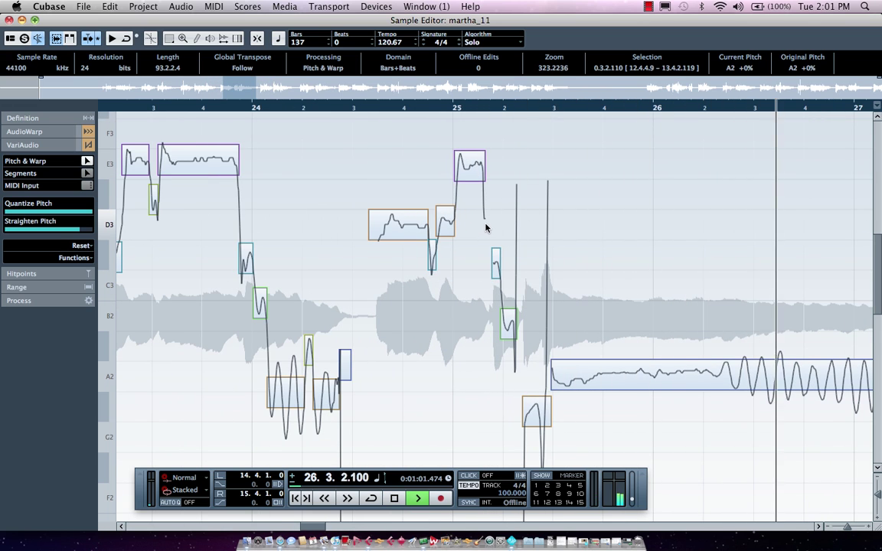
key(space)
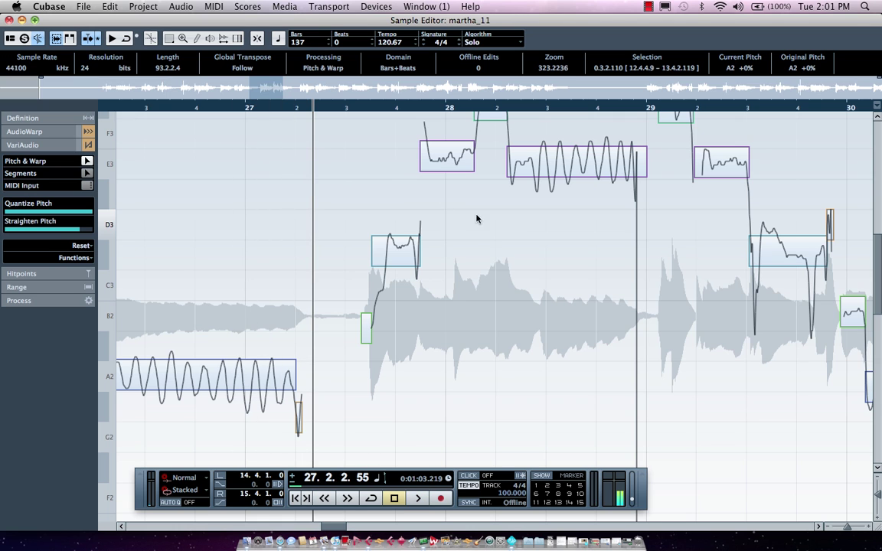
drag(149, 111, 334, 190)
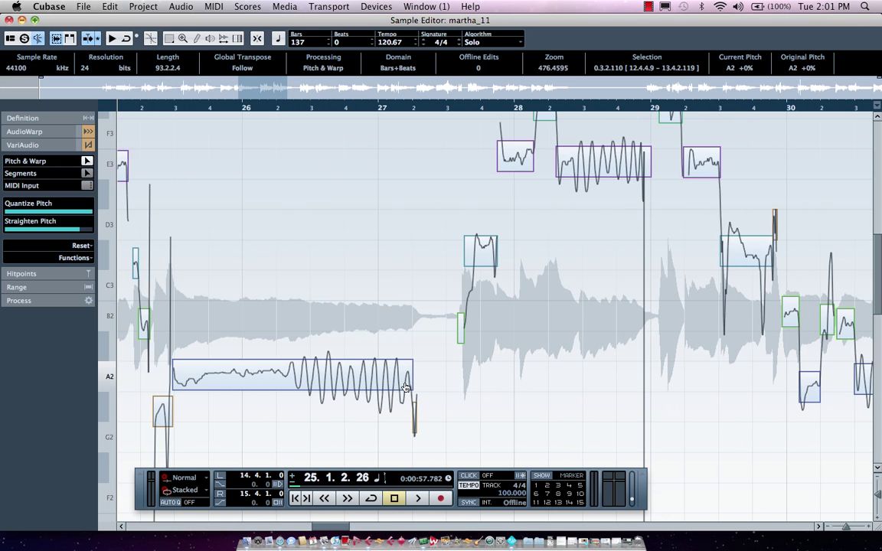
drag(406, 113, 405, 144)
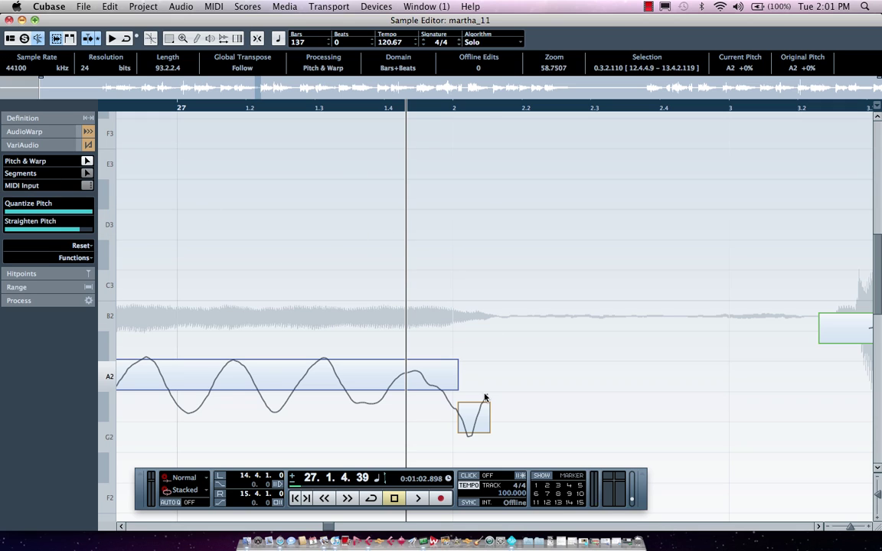
Step: Raise the trailing fragment to A2, glue it into the long A2 note, then play from bar 25
drag(471, 414, 475, 392)
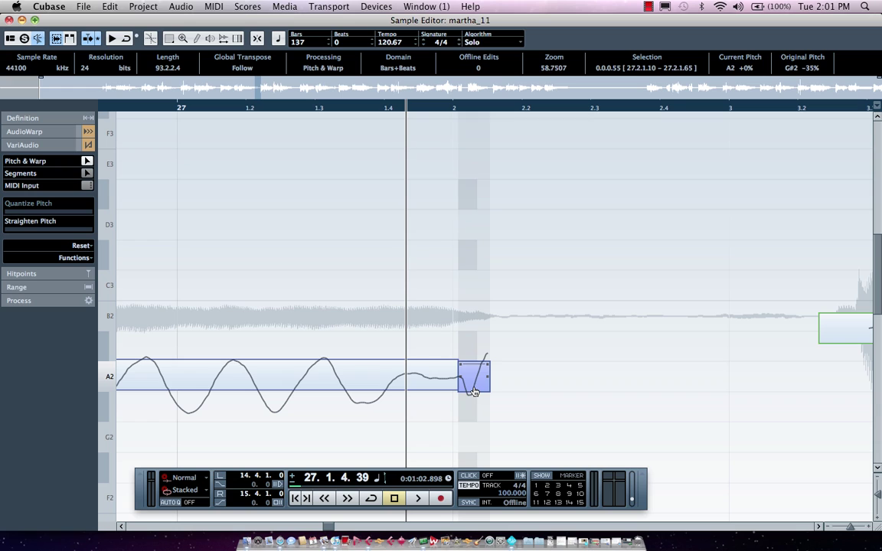
click(420, 389)
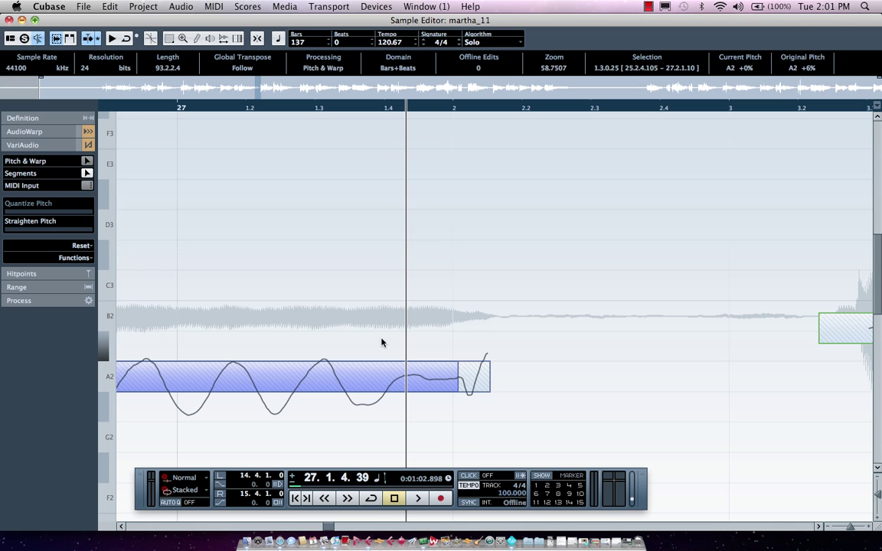
click(442, 377)
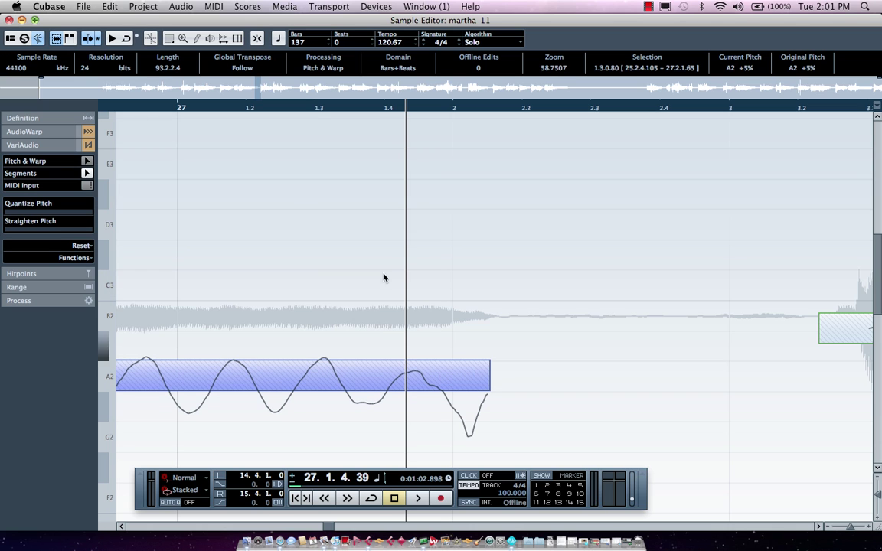
drag(318, 111, 319, 87)
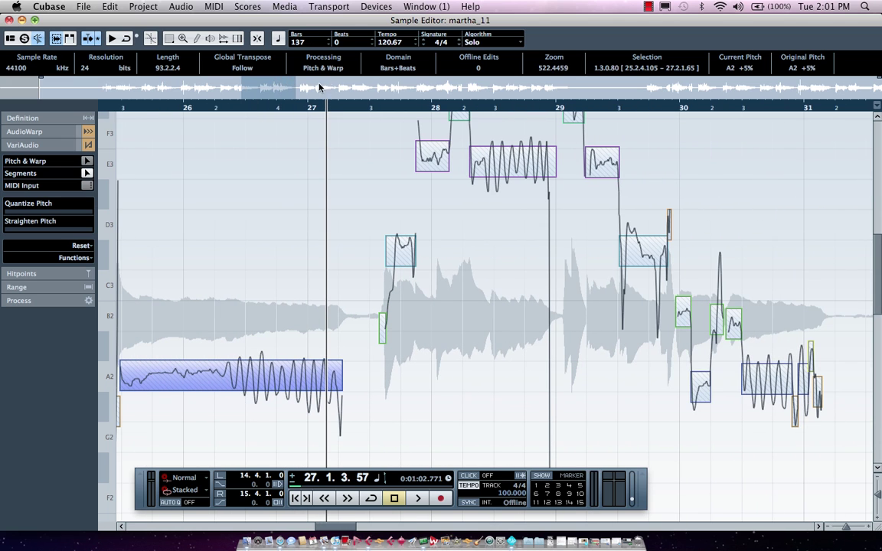
drag(132, 108, 272, 161)
key(space)
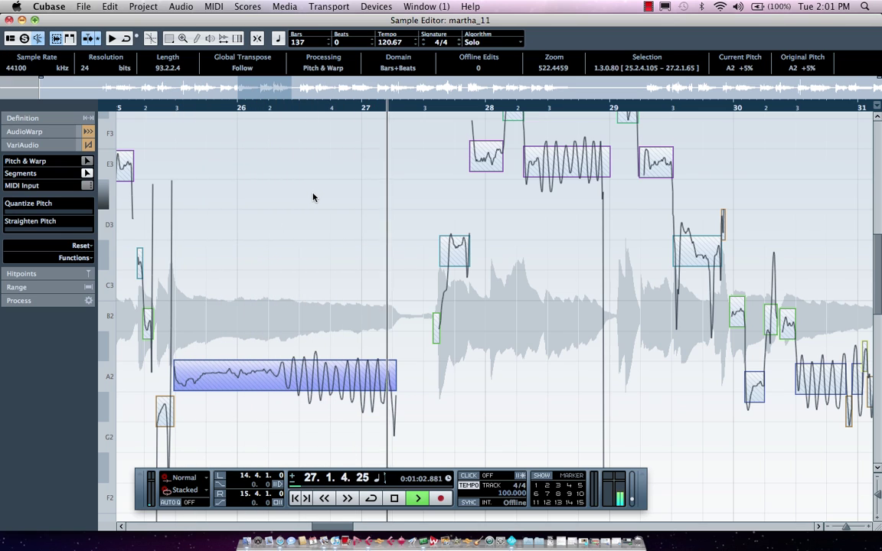
Step: Drag the end of the A2 note's pitch curve upward, then audition the surrounding phrase
key(space)
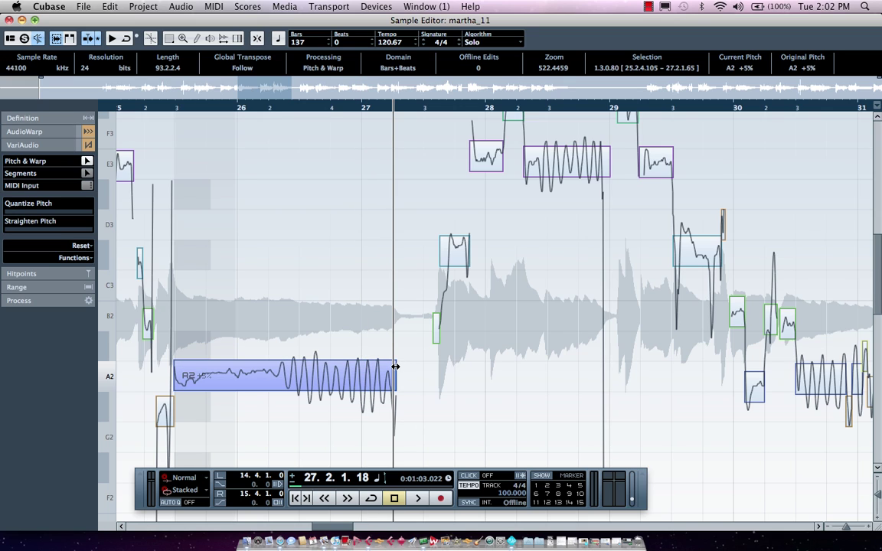
key(h)
key(h)
key(h)
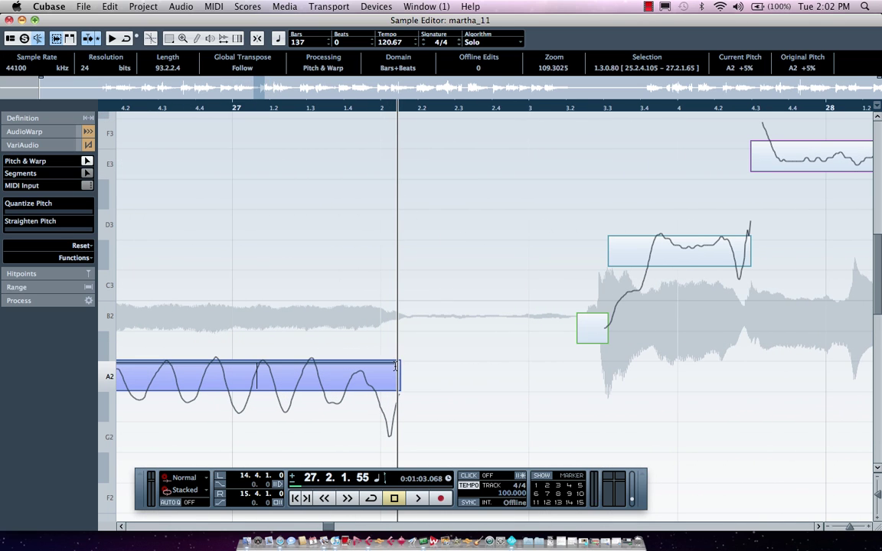
drag(398, 364, 396, 312)
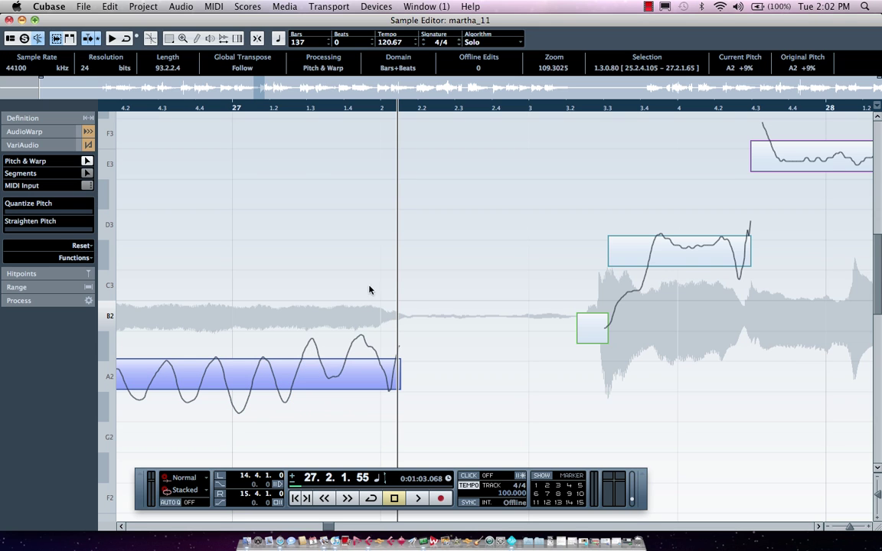
drag(244, 113, 130, 86)
key(space)
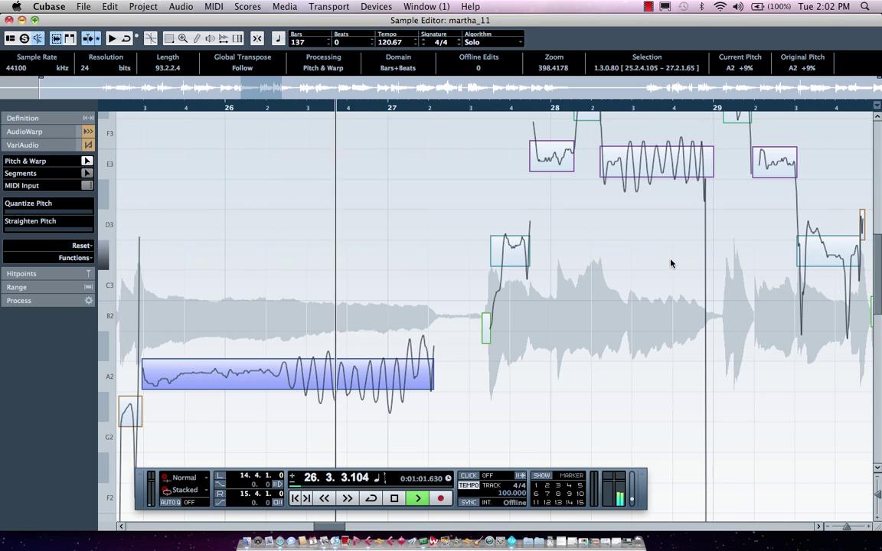
key(space)
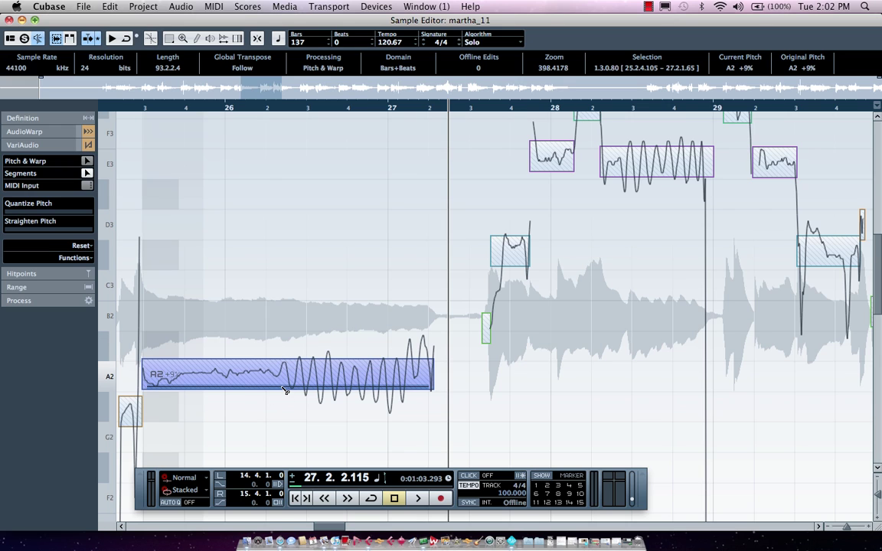
Step: Split the A2 note, straighten its second half's pitch to calm the vibrato, and play from bar 24
click(282, 390)
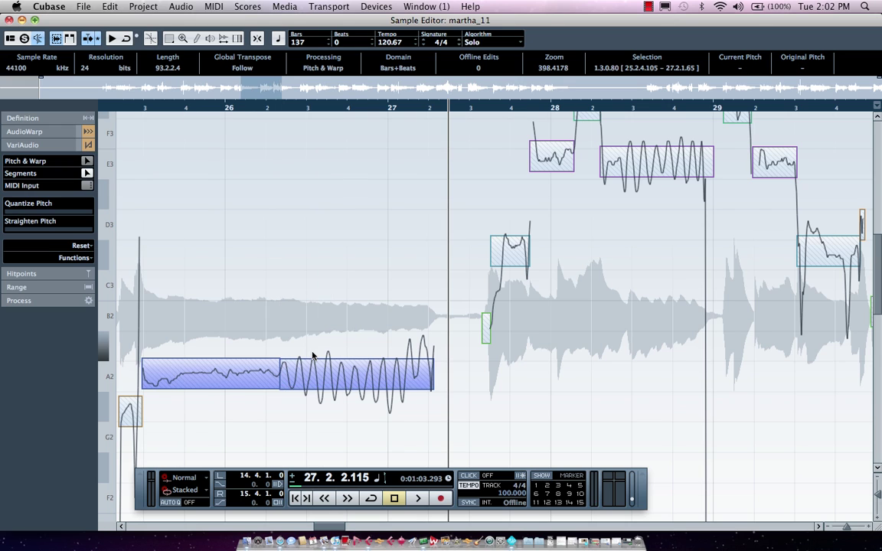
click(321, 373)
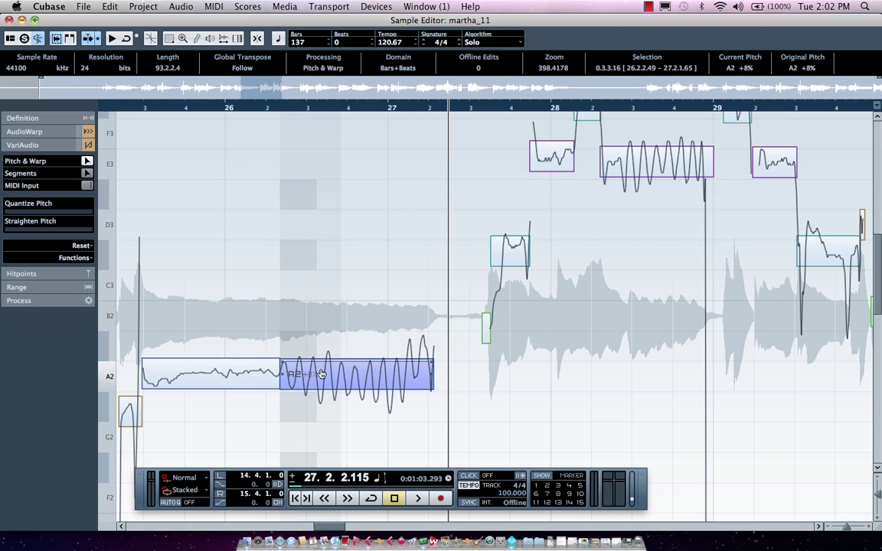
click(19, 229)
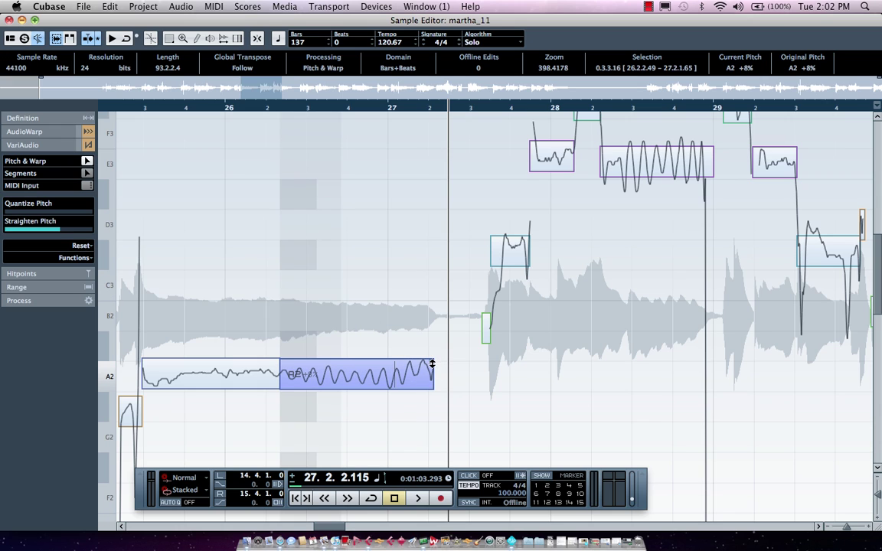
drag(433, 365, 433, 370)
drag(149, 109, 294, 111)
key(space)
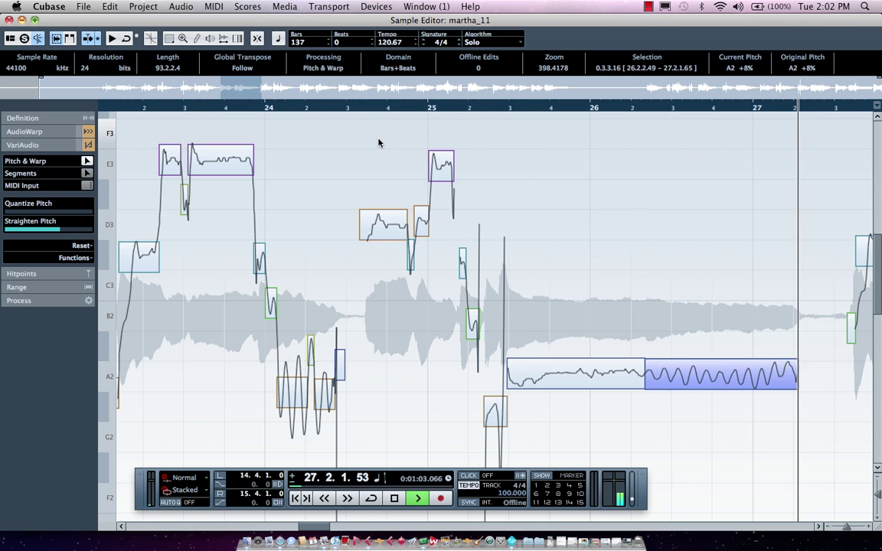
Step: Zoom out to the whole vocal, zoom in near bar 75, and play from just before bar 71
key(space)
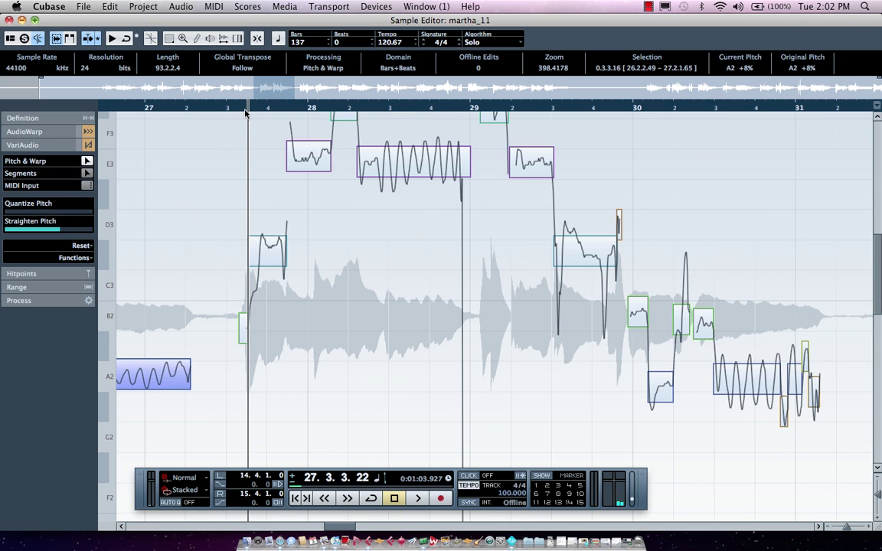
drag(245, 112, 392, 90)
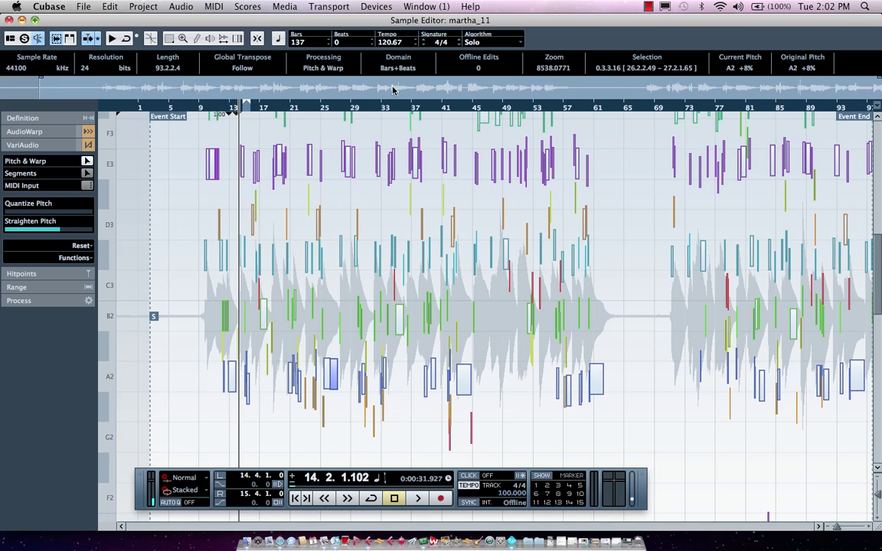
drag(712, 110, 696, 148)
scroll(342, 190, up, 3)
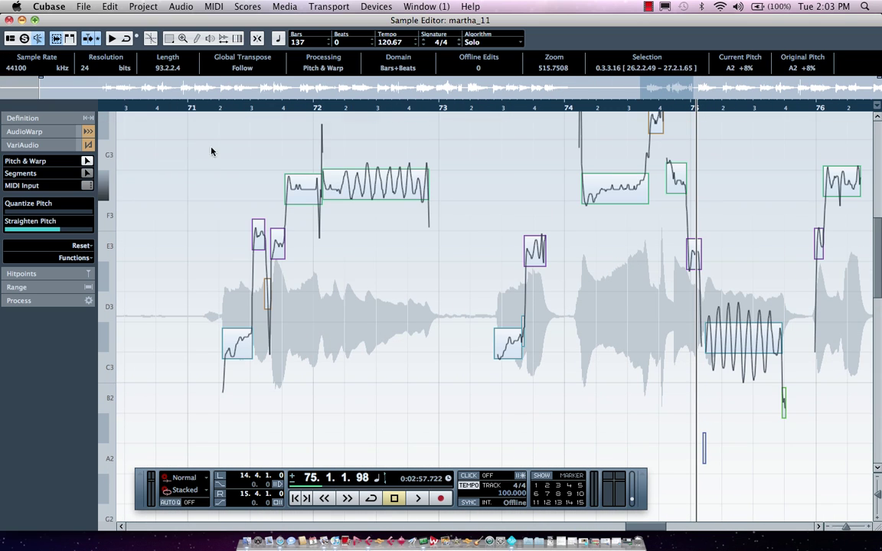
click(175, 109)
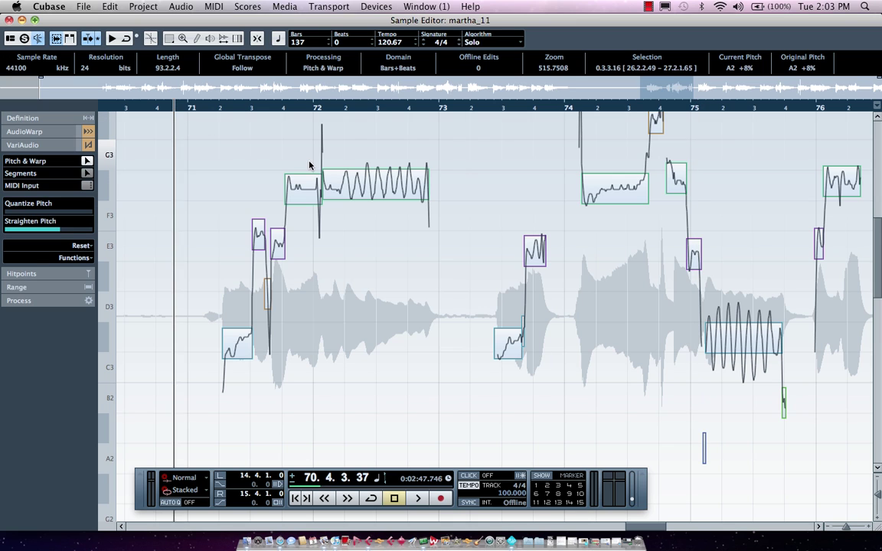
key(space)
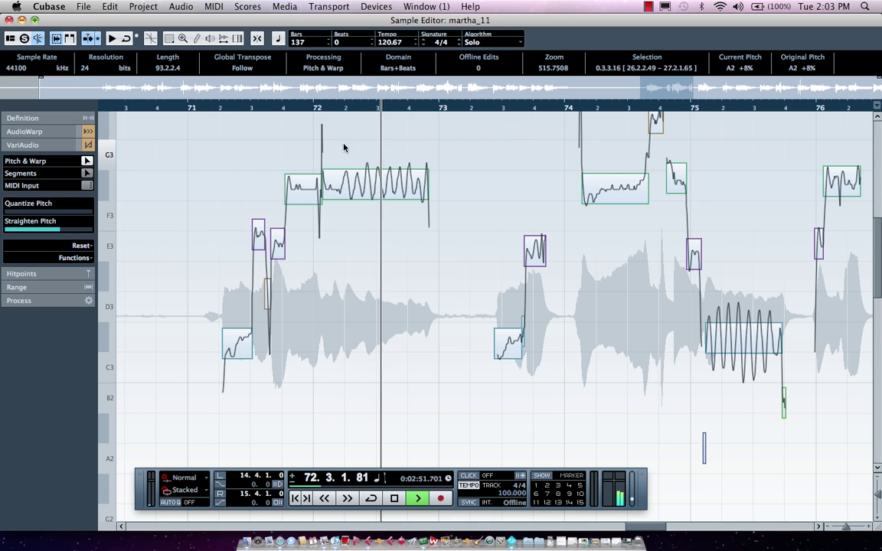
key(space)
Step: Select the notes in bars 71–72, set Quantize Pitch to 100%, and play them back
drag(207, 150, 414, 370)
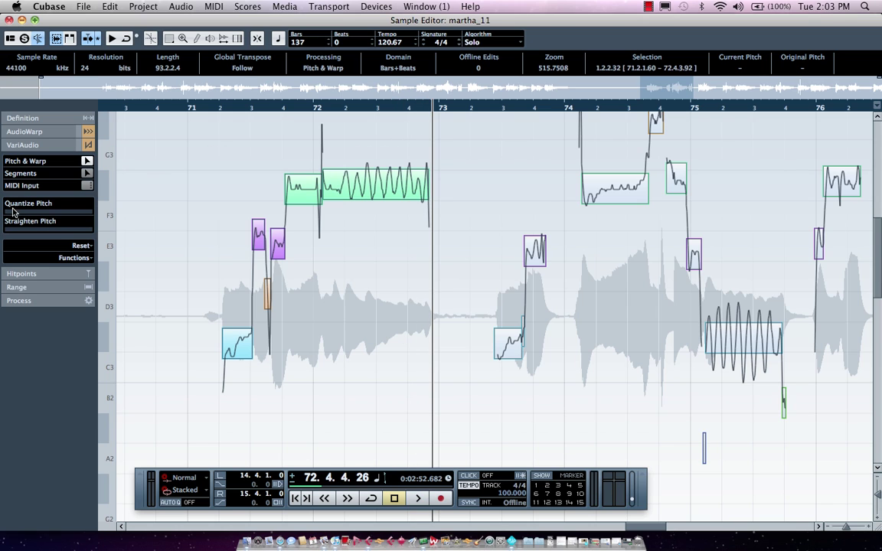
drag(23, 214, 124, 217)
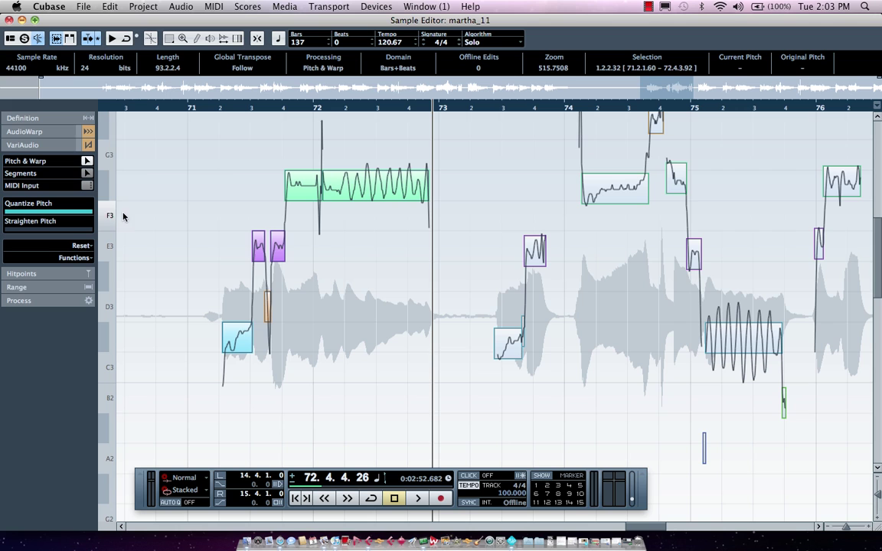
click(178, 104)
key(h)
key(h)
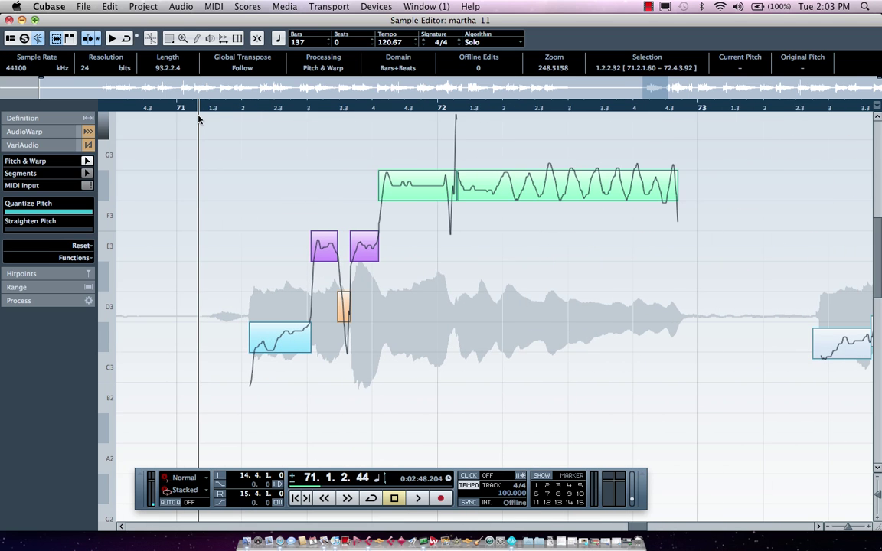
key(space)
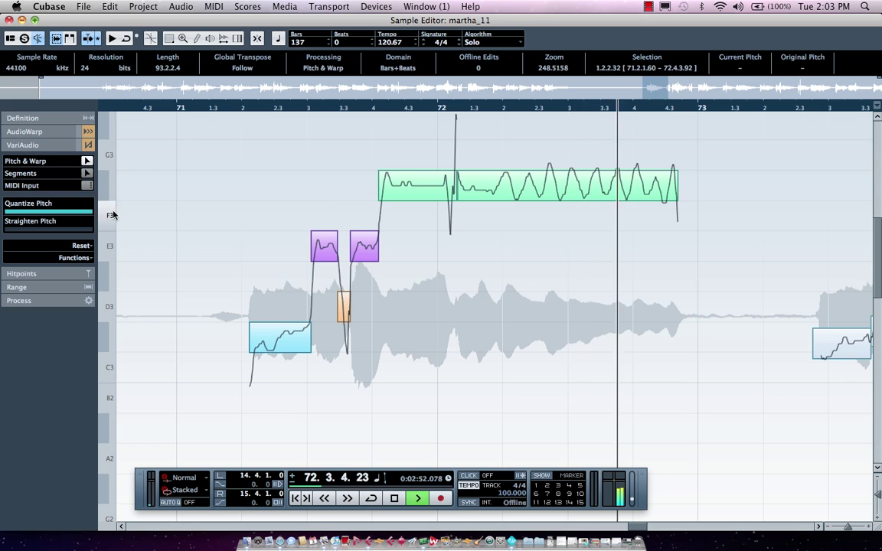
key(space)
Step: Compare by dropping Quantize Pitch near zero and back to 100%, then deselect and replay the phrase
drag(73, 213, 10, 208)
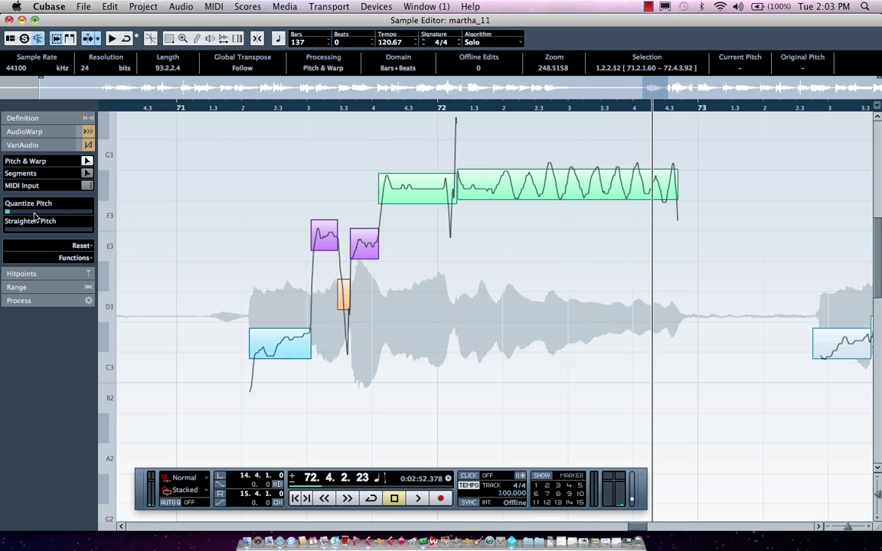
drag(34, 216, 132, 224)
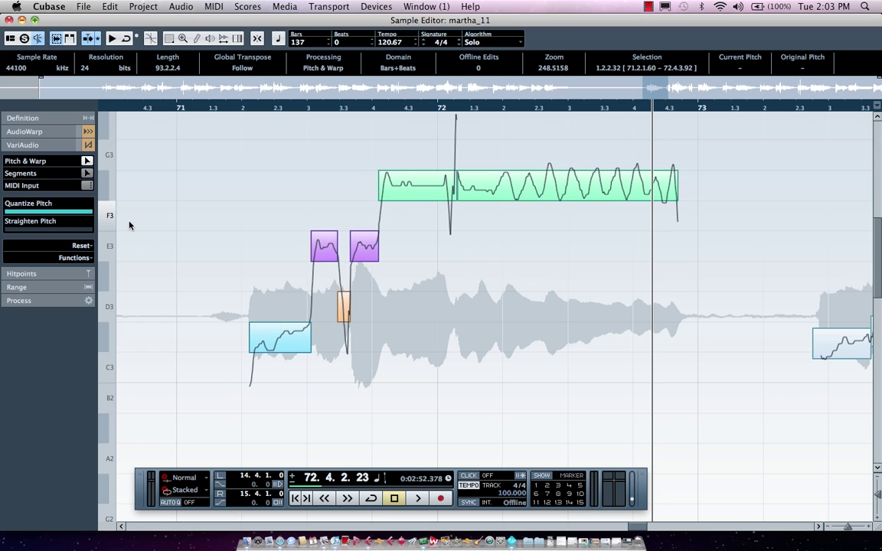
click(249, 113)
click(243, 108)
key(space)
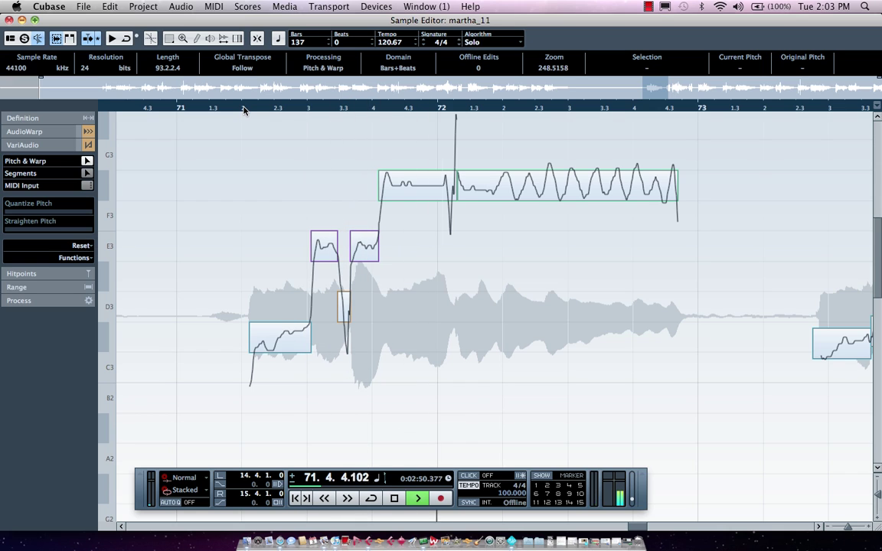
key(space)
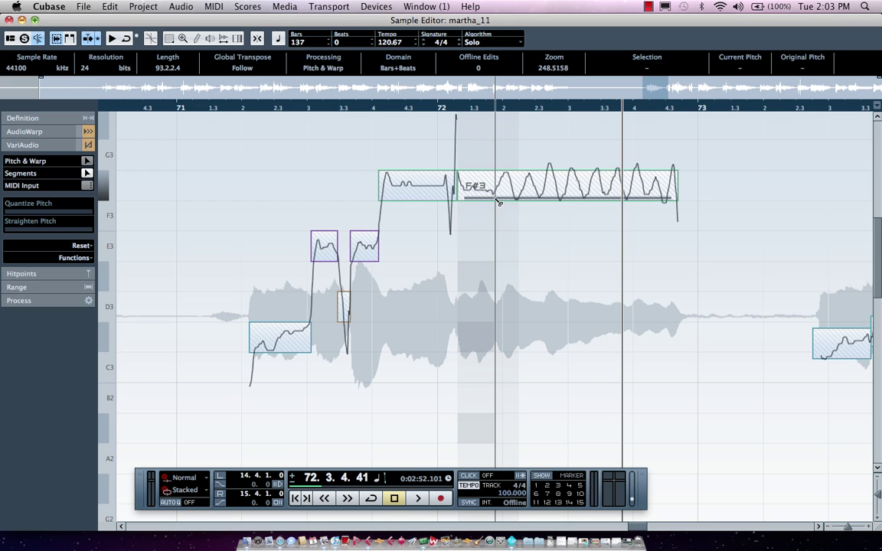
Step: Split off the start of the F#3 note after bar 72, try G3 and G#3, then settle it on E3
alt+click(498, 202)
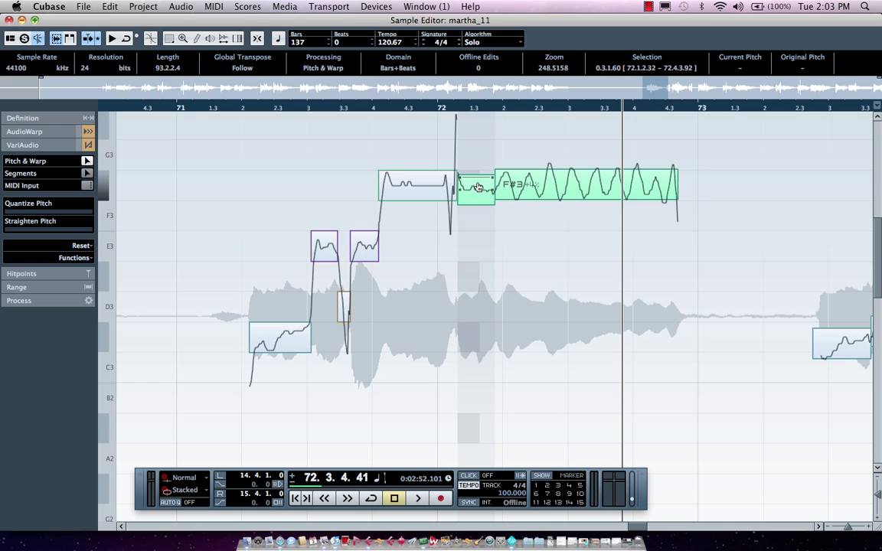
drag(477, 188, 475, 194)
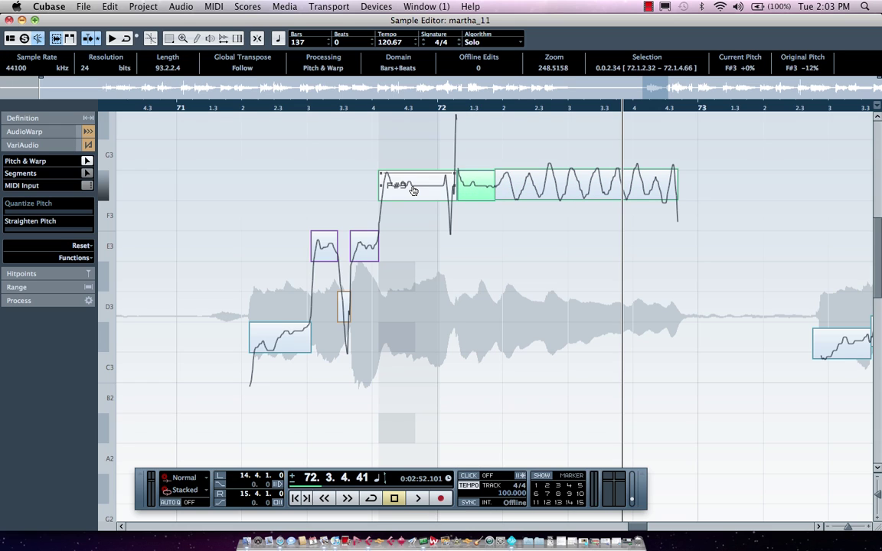
key(Down)
key(Down)
key(Down)
key(Up)
key(Up)
key(Up)
key(Up)
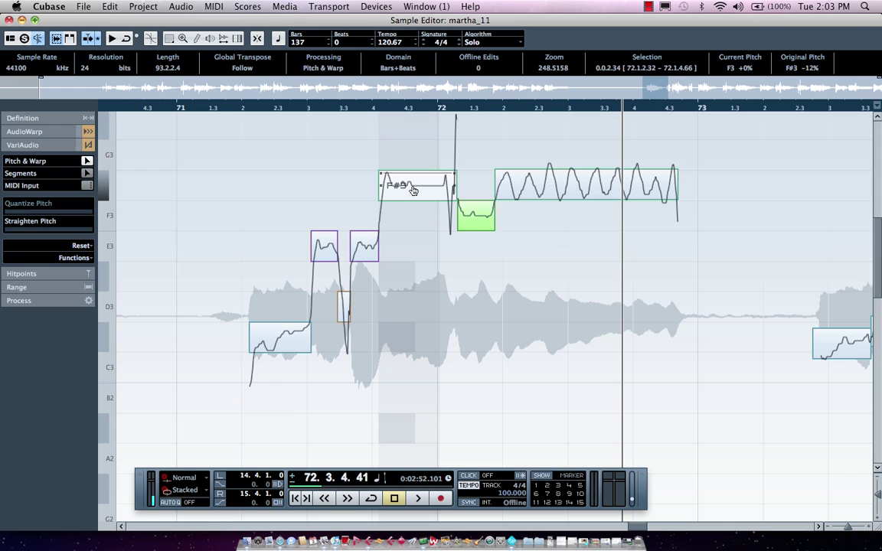
key(Up)
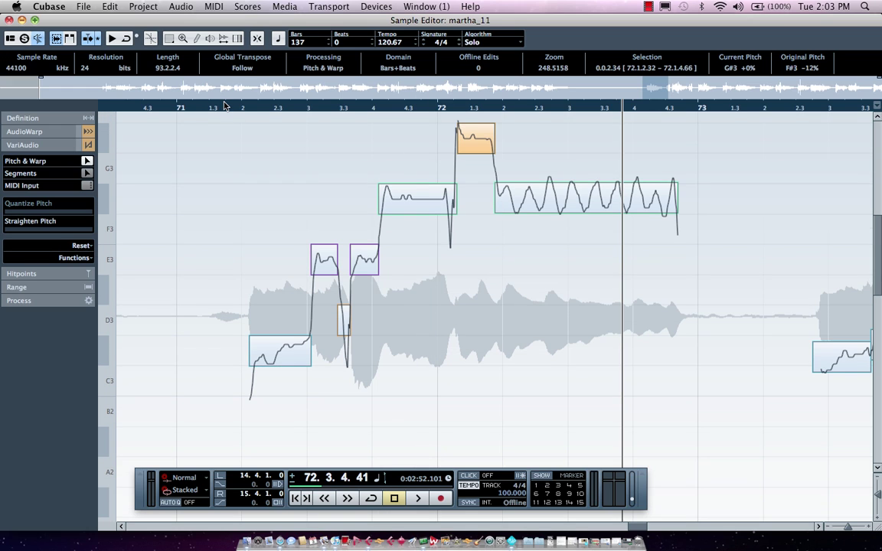
key(space)
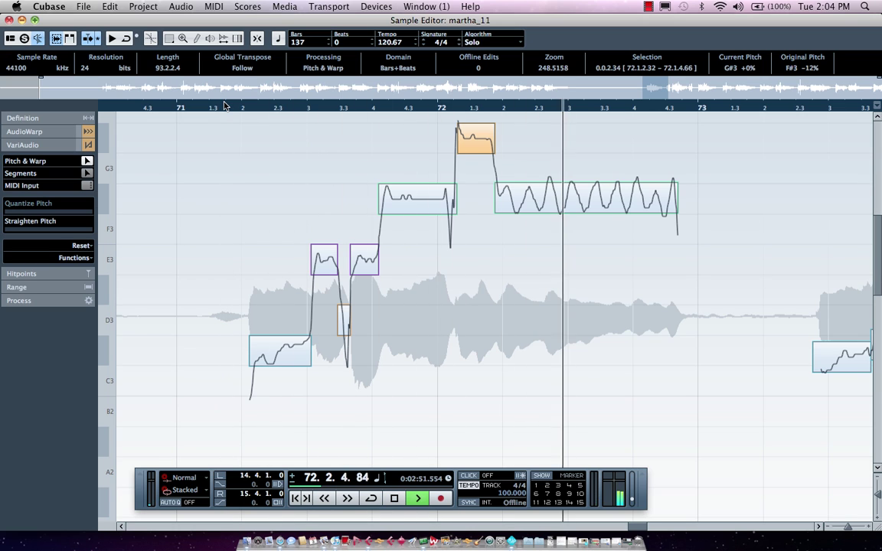
key(space)
key(Down)
key(Down)
key(Down)
key(Down)
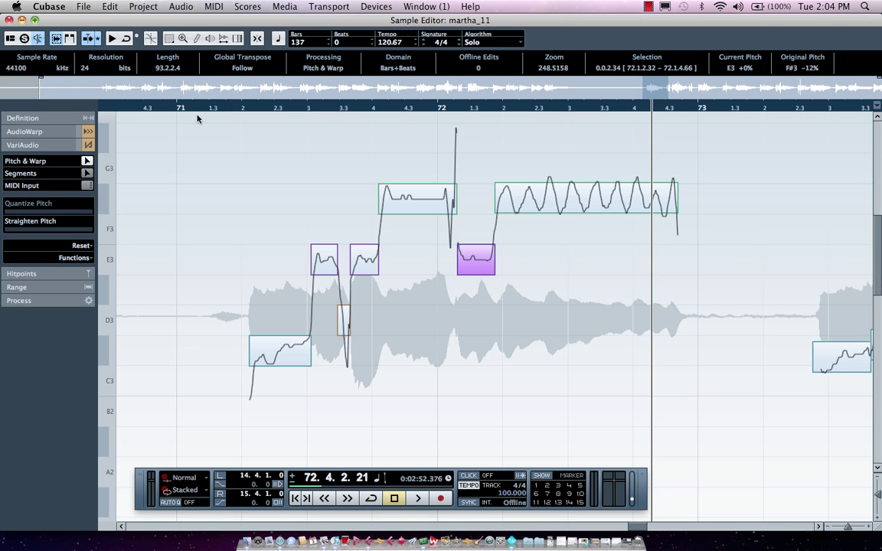
Step: Play the edited phrase from bar 71, then again from just before bar 76
click(197, 118)
key(space)
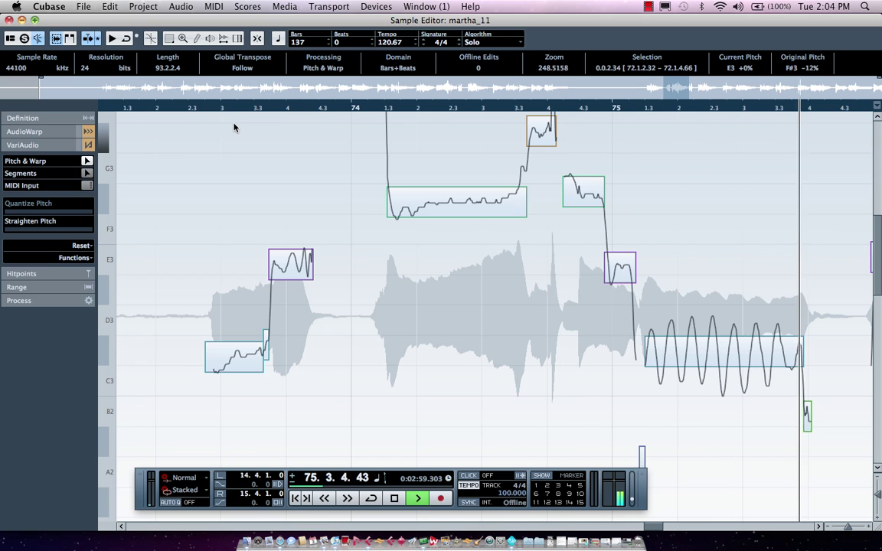
key(space)
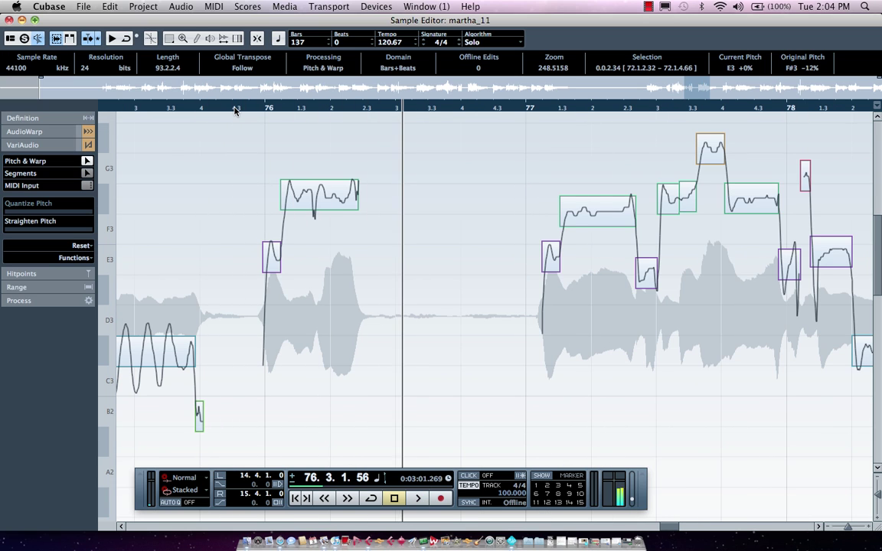
click(235, 111)
key(space)
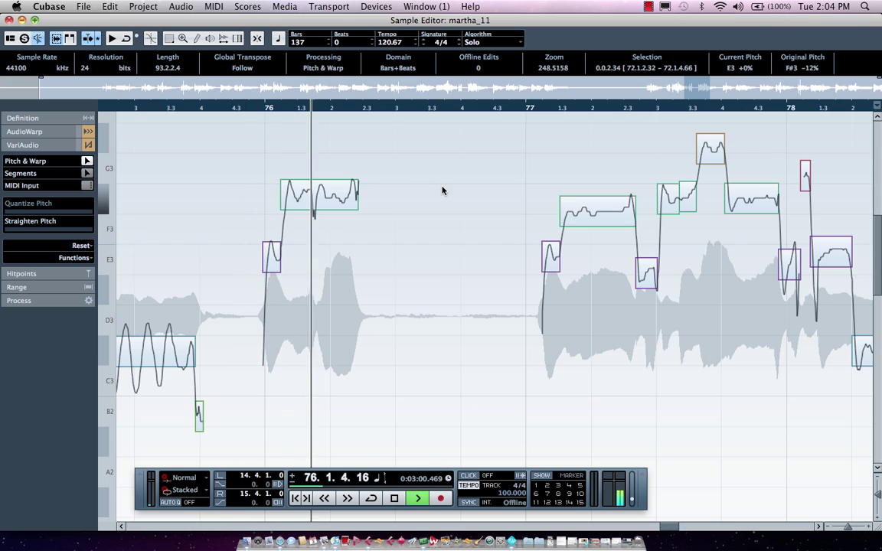
key(space)
Step: Warp the F#3 note at bar 76 shorter and audition it
click(323, 209)
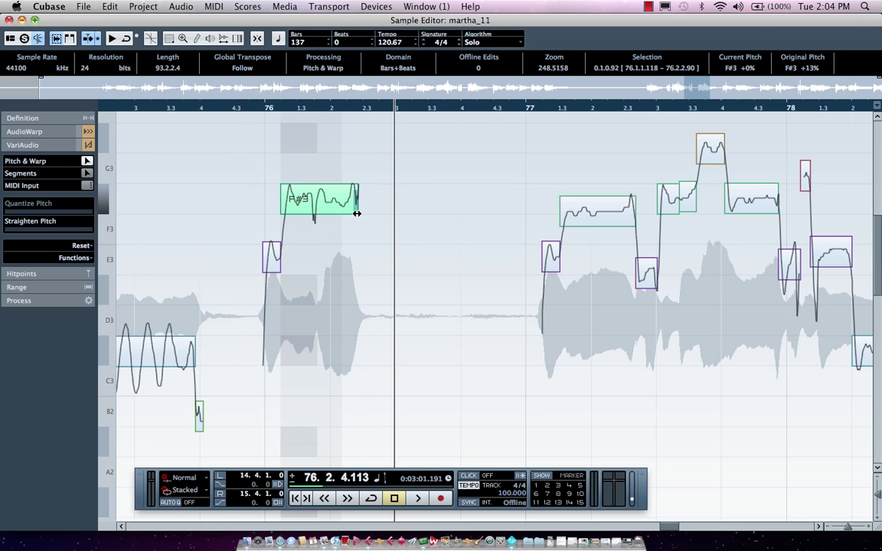
drag(357, 217, 319, 211)
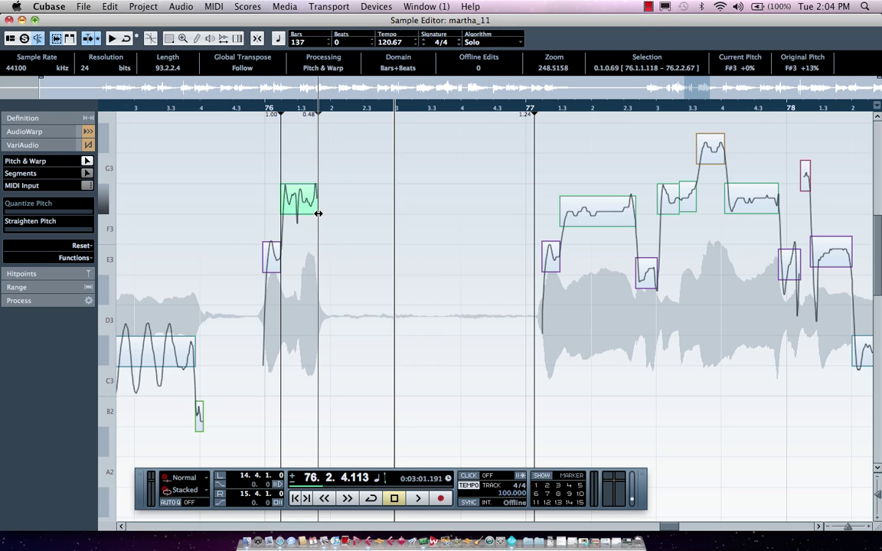
key(space)
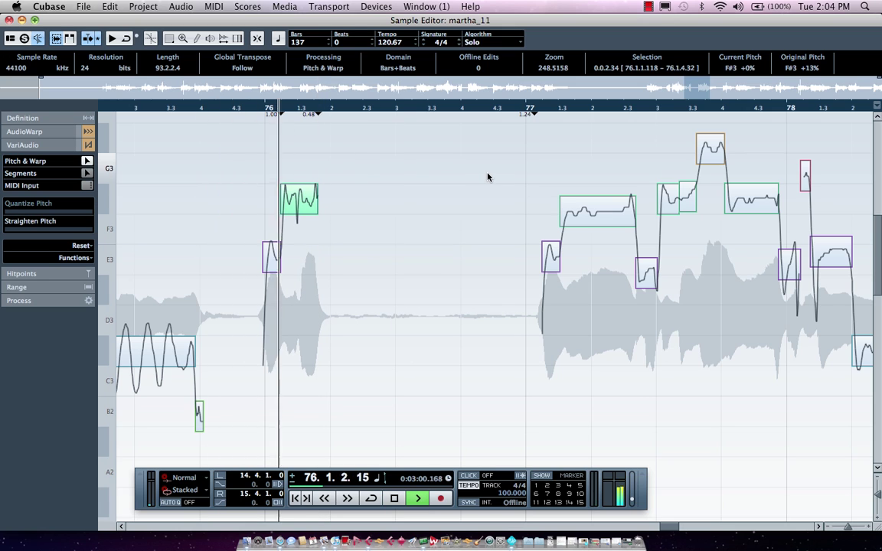
key(space)
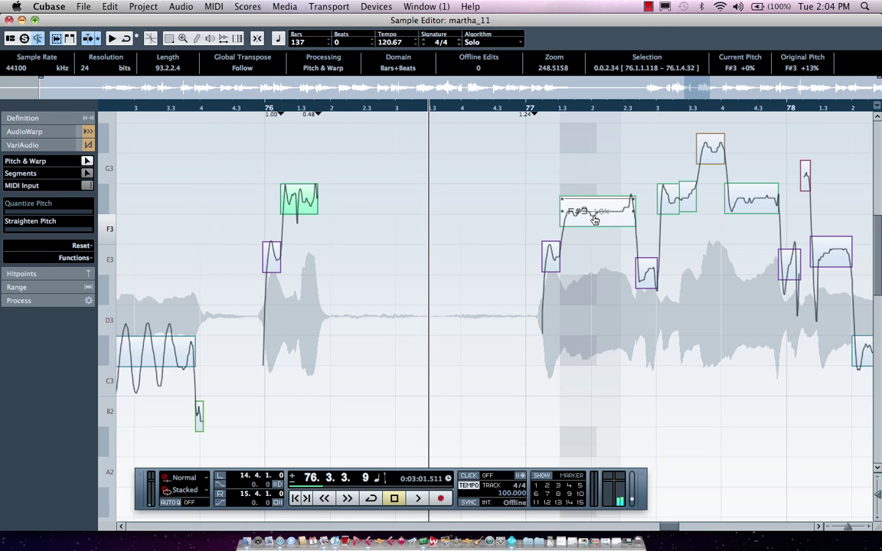
Step: Raise the bar 77 note to F#3, stretch the bar 76 F#3 almost to bar 77, and play it
drag(590, 217, 590, 206)
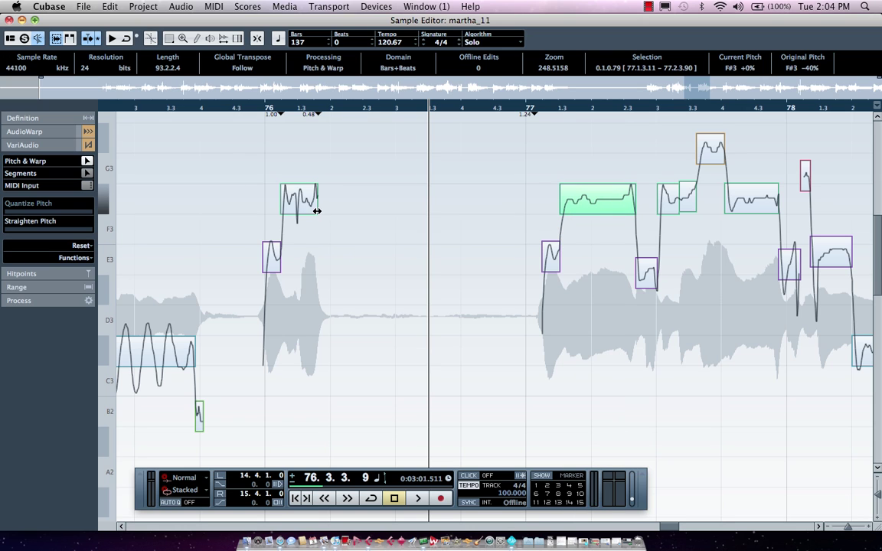
drag(313, 209, 509, 211)
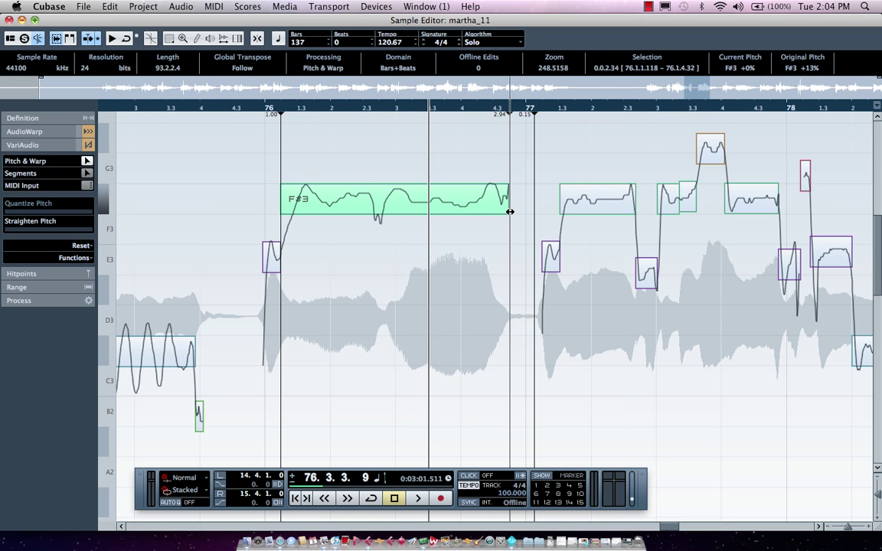
click(181, 106)
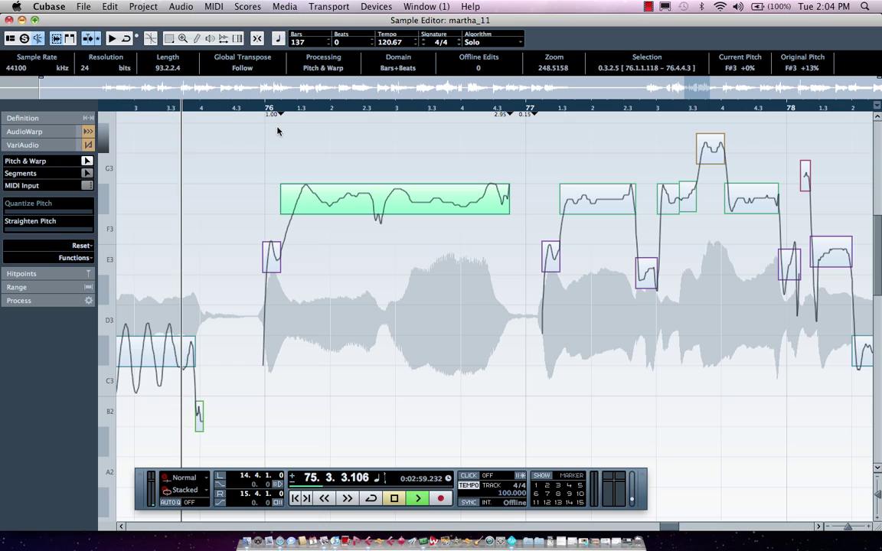
key(space)
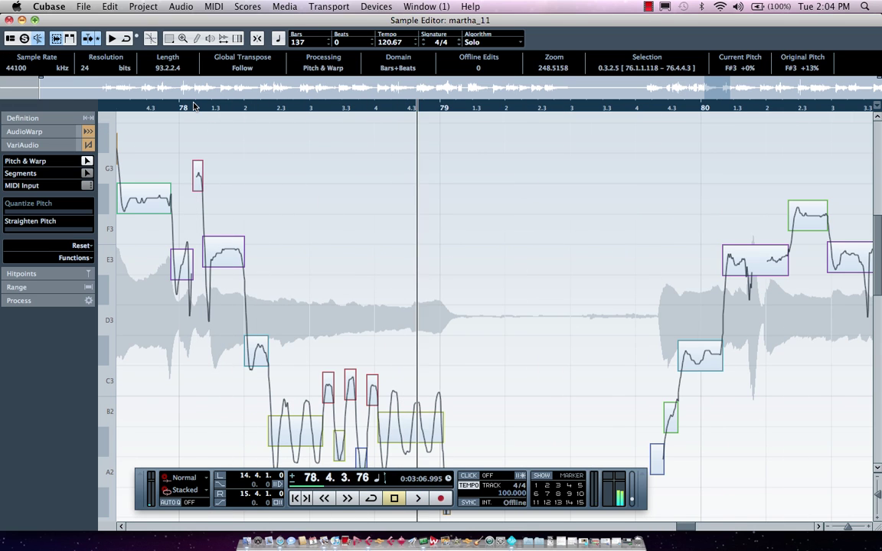
Step: Select the note near bar 73, show the Virtual Keyboard in the Transport, and enable MIDI Input
key(space)
key(KP_Subtract)
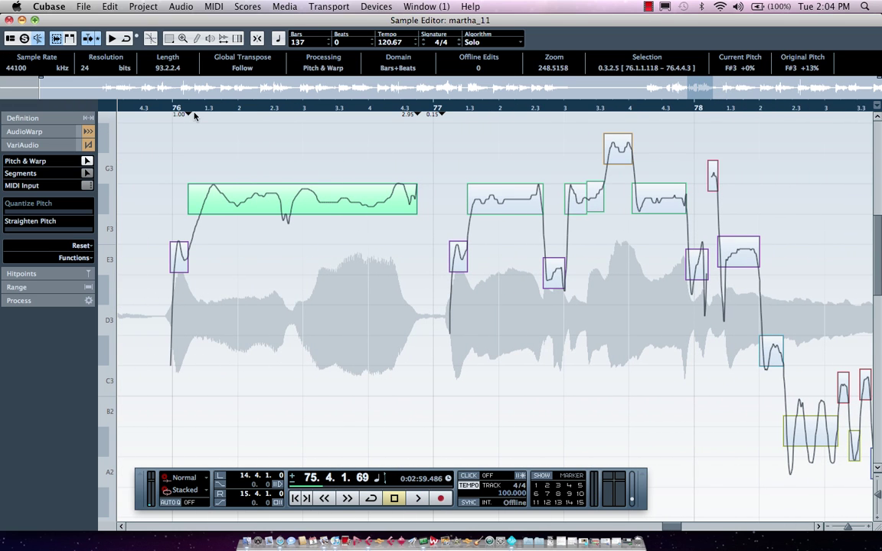
drag(150, 98, 88, 108)
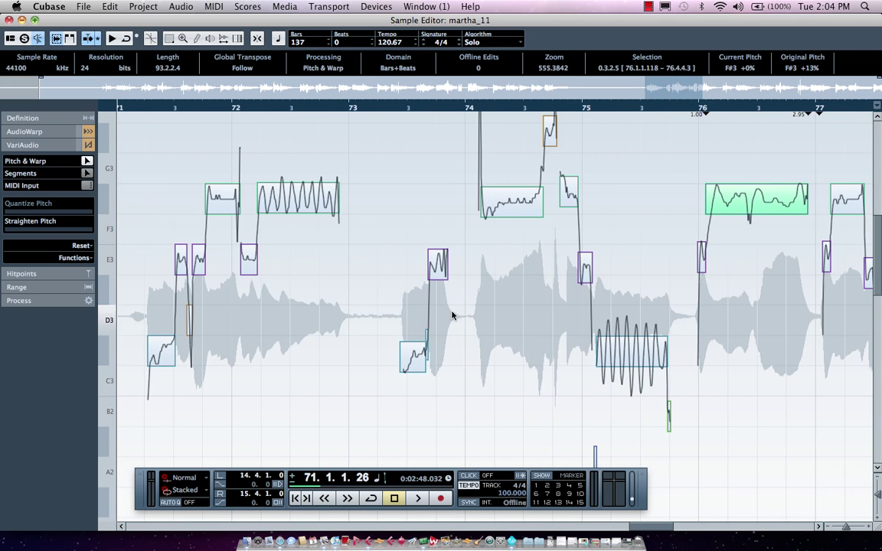
click(412, 360)
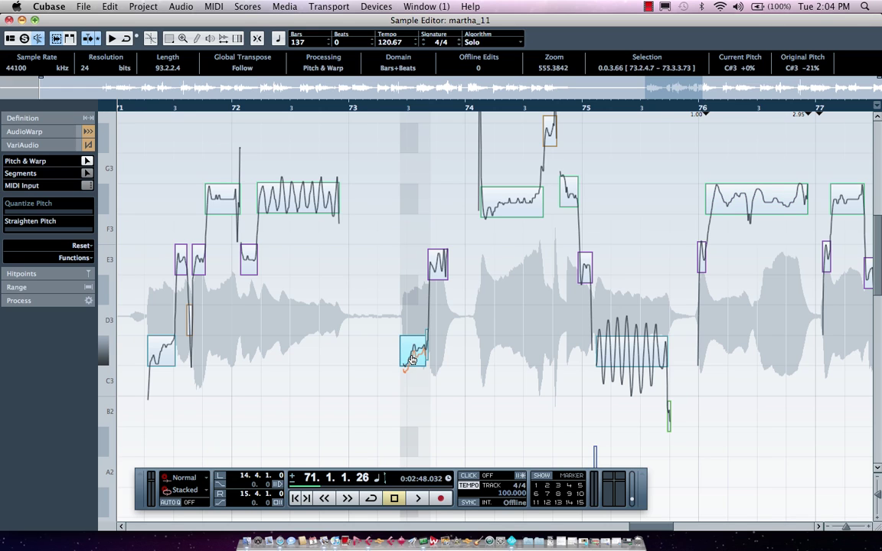
right_click(141, 486)
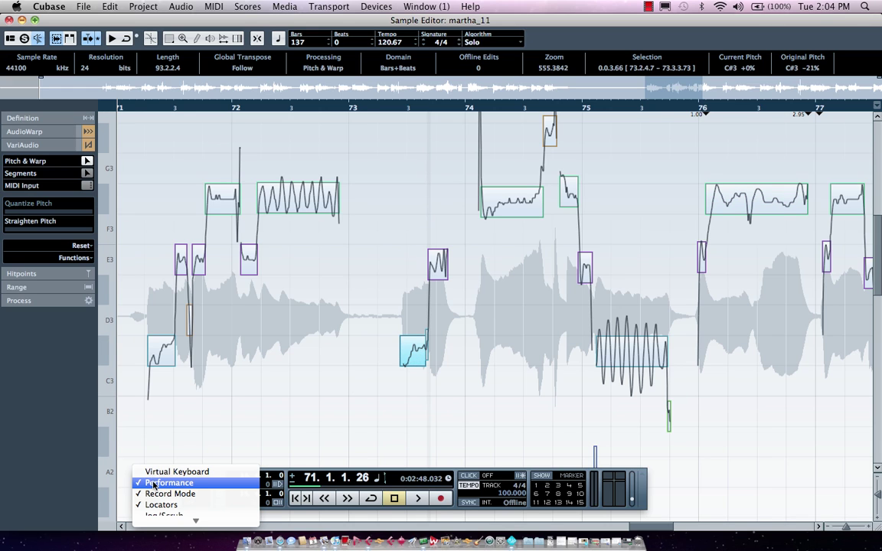
click(168, 471)
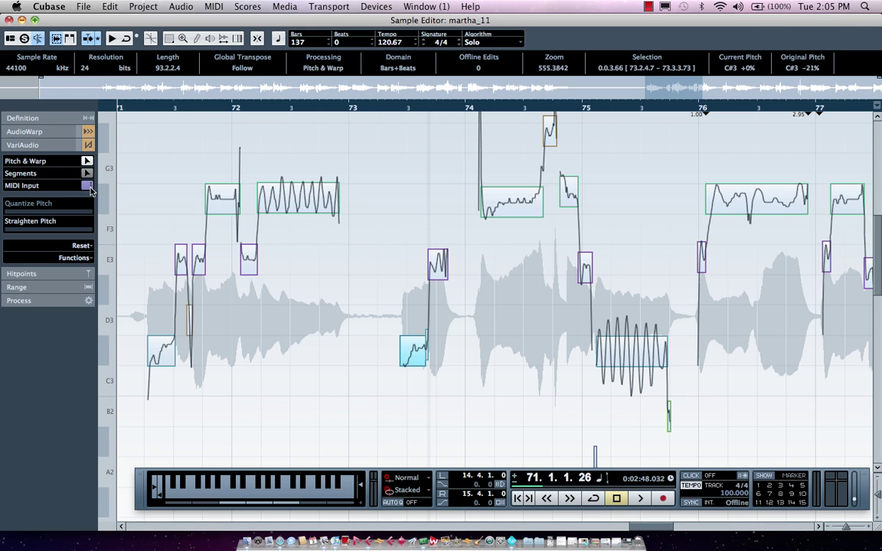
click(88, 186)
Step: Try E3, D3, C3, A2, B2 and others on the bar 73 note before settling on C#3
click(249, 487)
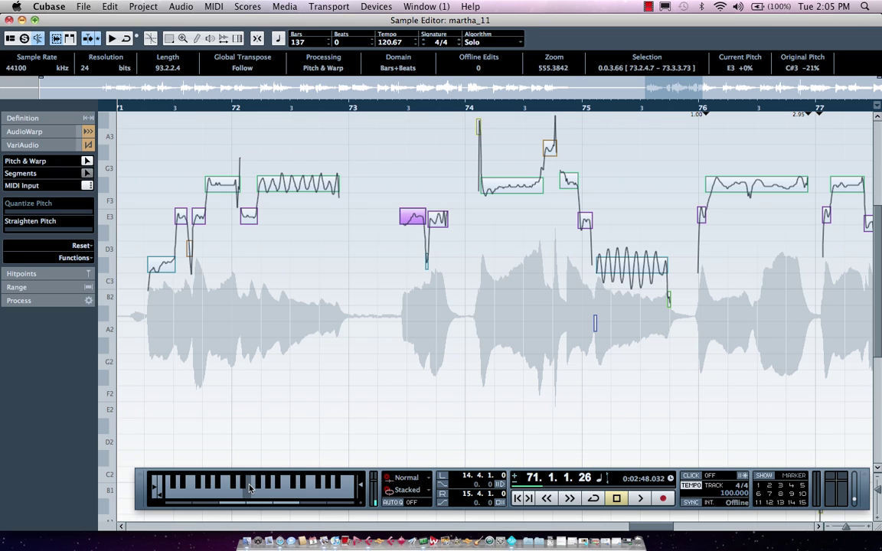
click(230, 487)
click(222, 487)
click(215, 487)
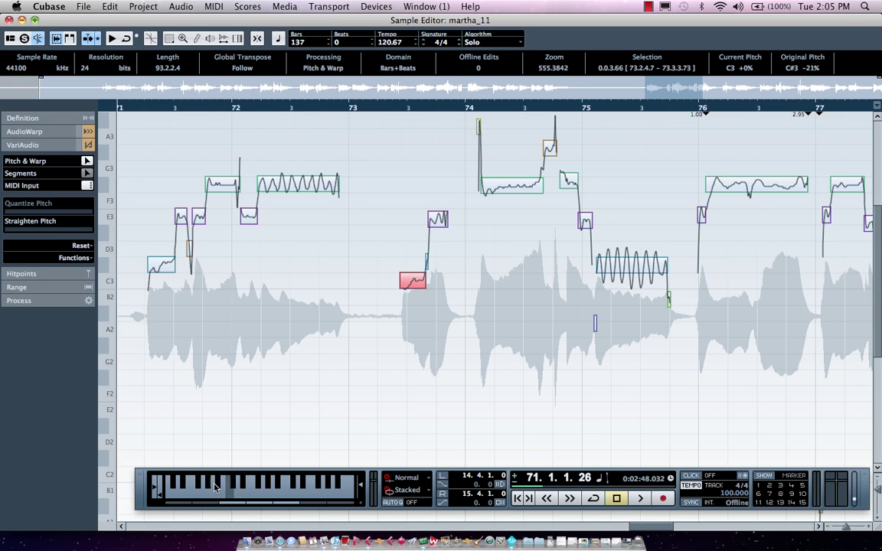
click(192, 488)
click(205, 488)
click(222, 487)
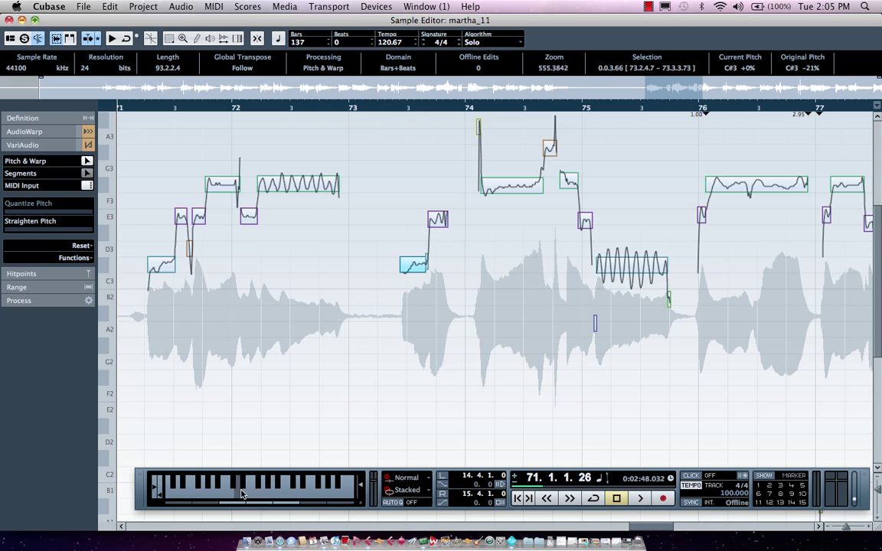
click(241, 494)
click(250, 489)
click(233, 488)
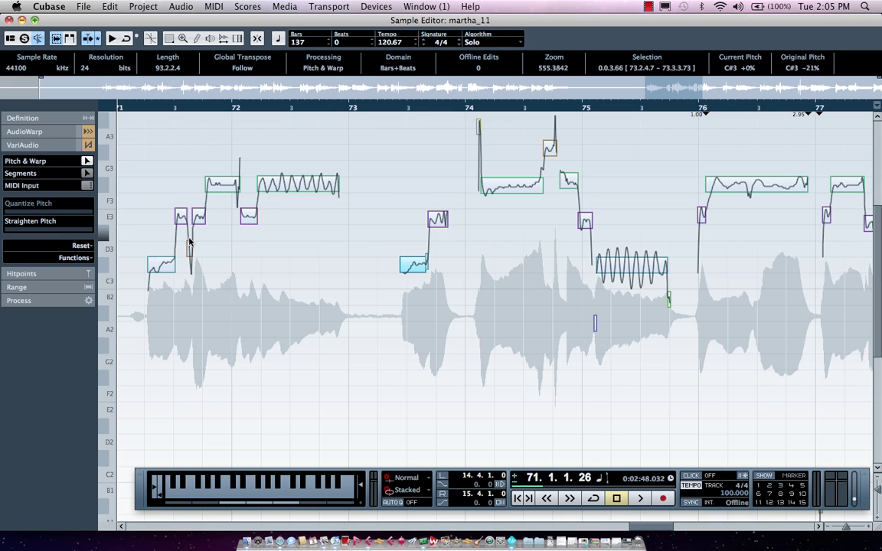
Step: Run Extract MIDI with Notes and Static Pitchbend Data at pitchbend range 2, and confirm
click(78, 258)
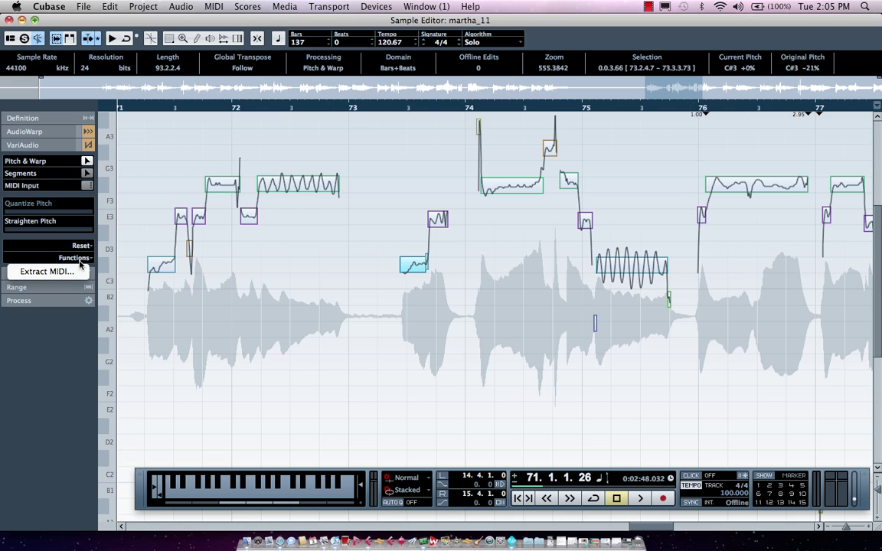
click(70, 272)
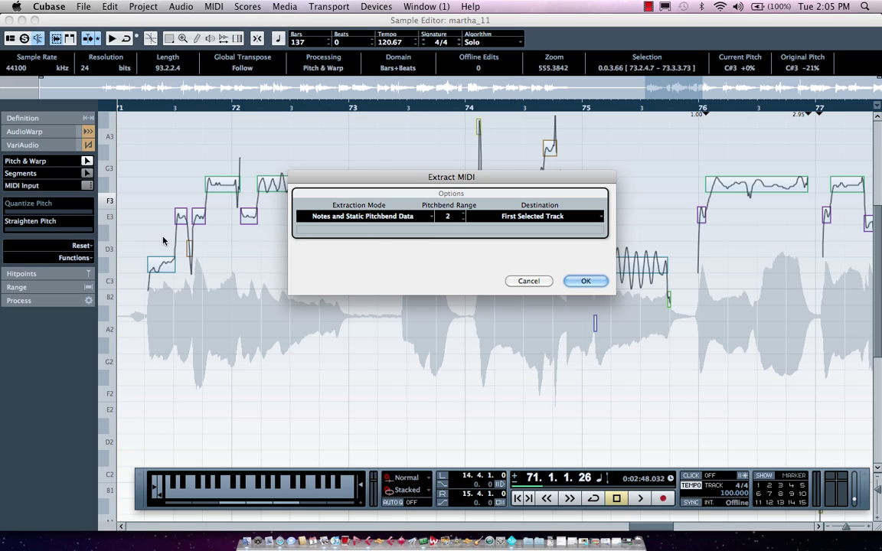
drag(297, 177, 297, 206)
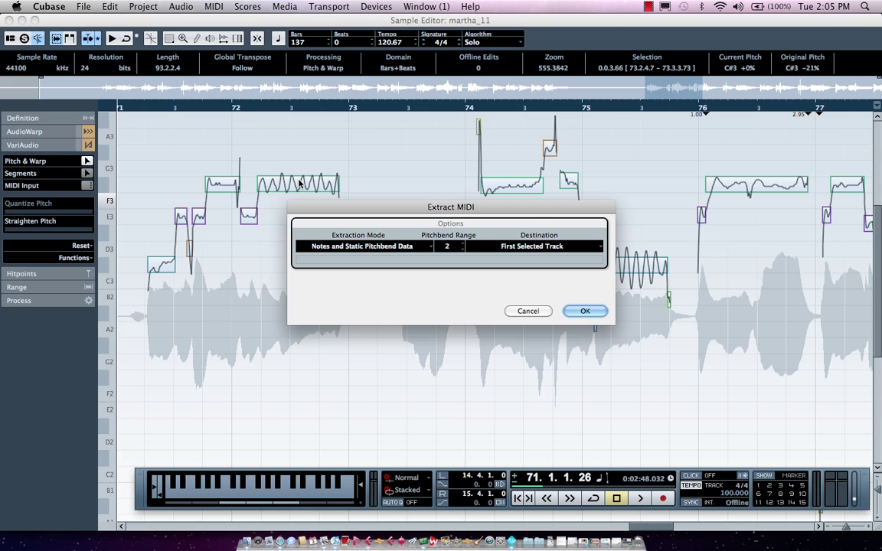
click(400, 255)
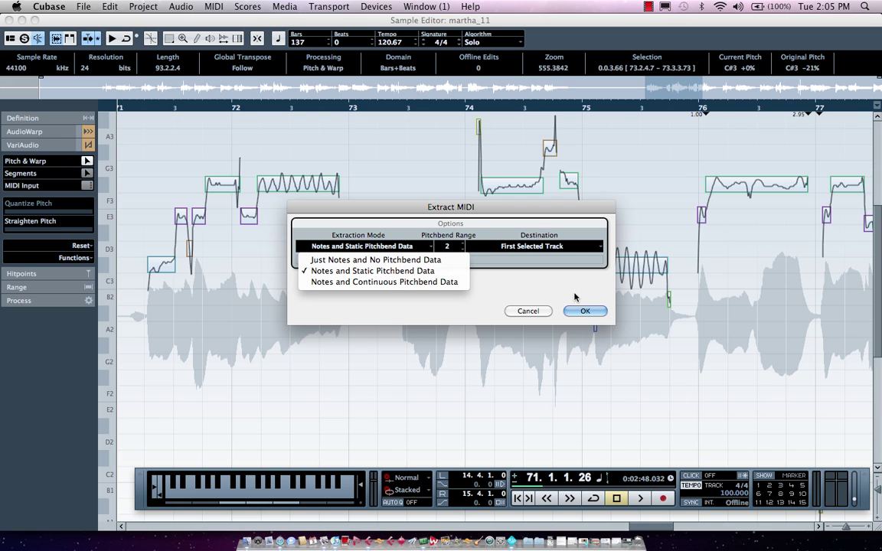
click(587, 312)
click(586, 312)
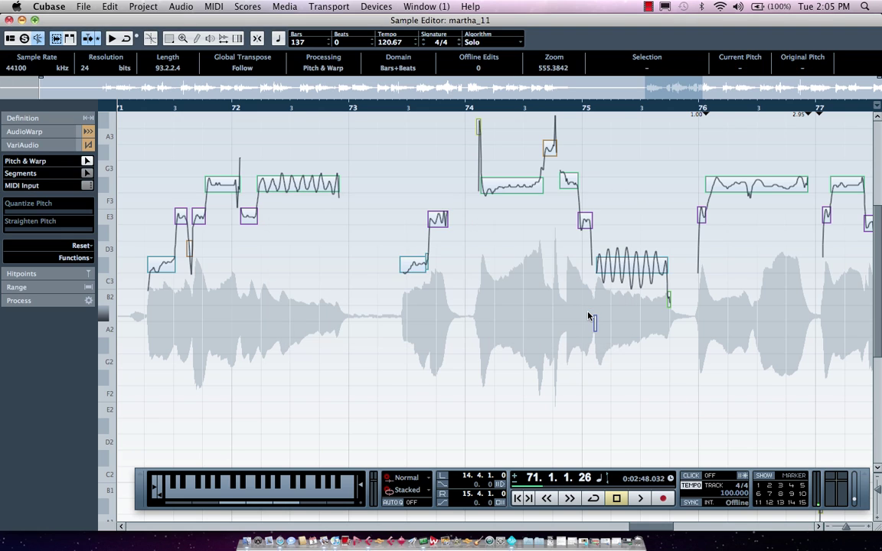
Step: Review the extracted martha_11_midi notes in the Key Editor, then reopen martha_11 in the Sample Editor
click(9, 20)
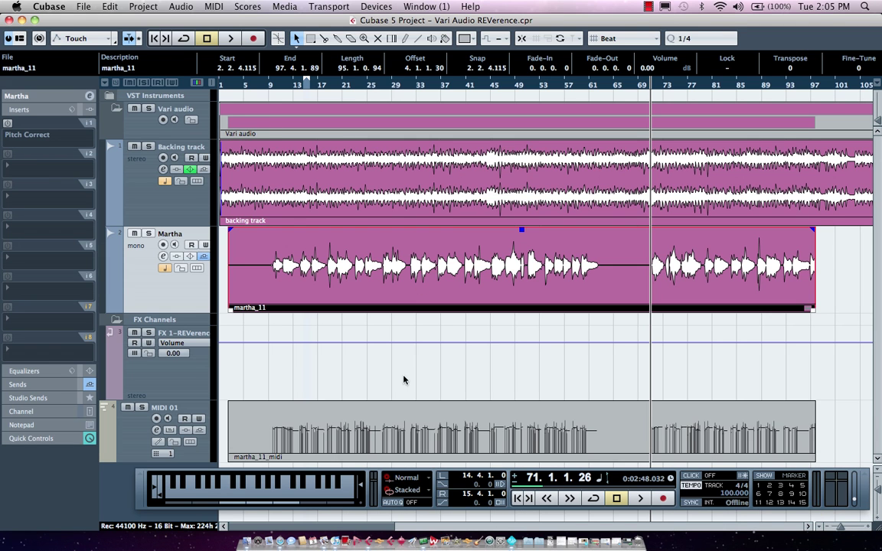
double_click(348, 428)
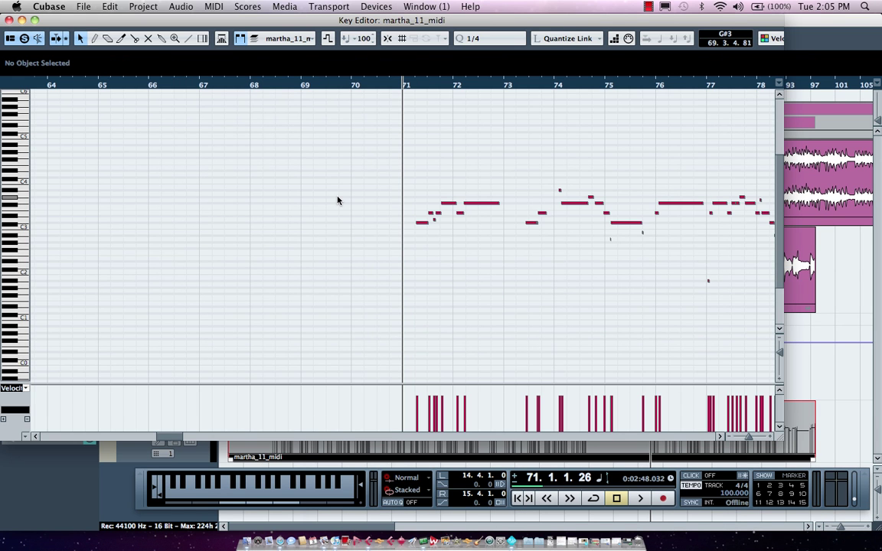
click(7, 21)
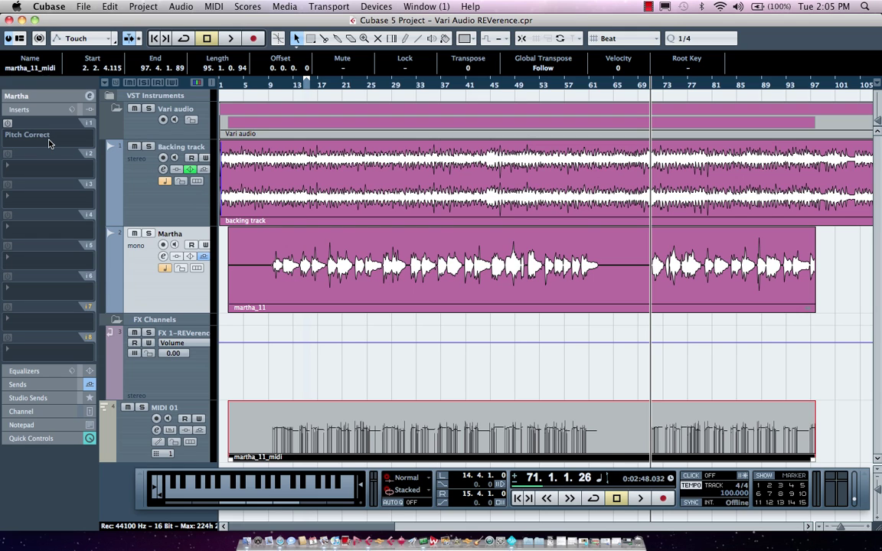
double_click(413, 255)
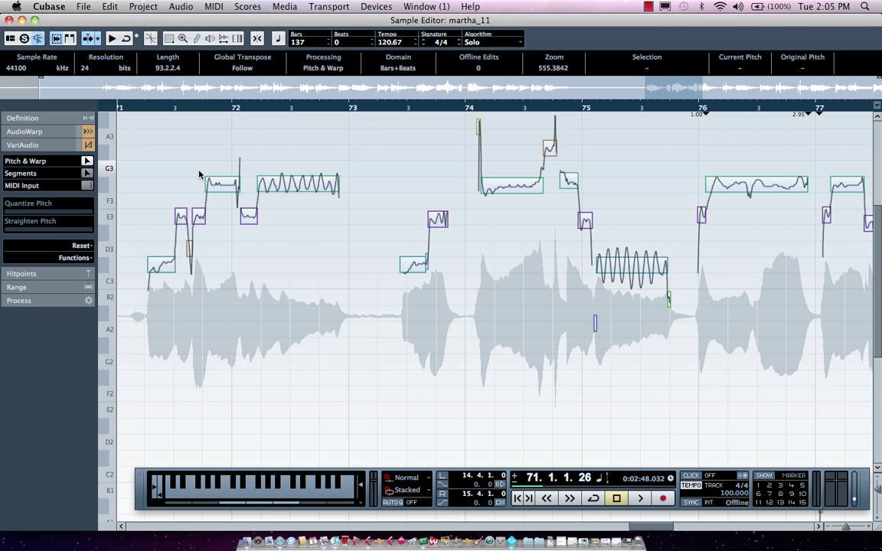
key(super+z)
key(super+z)
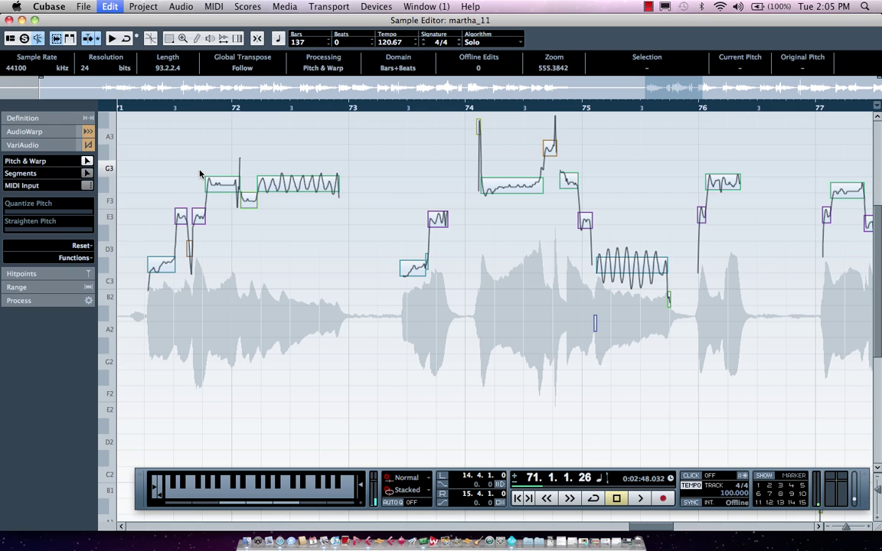
key(super+shift+z)
key(super+shift+z)
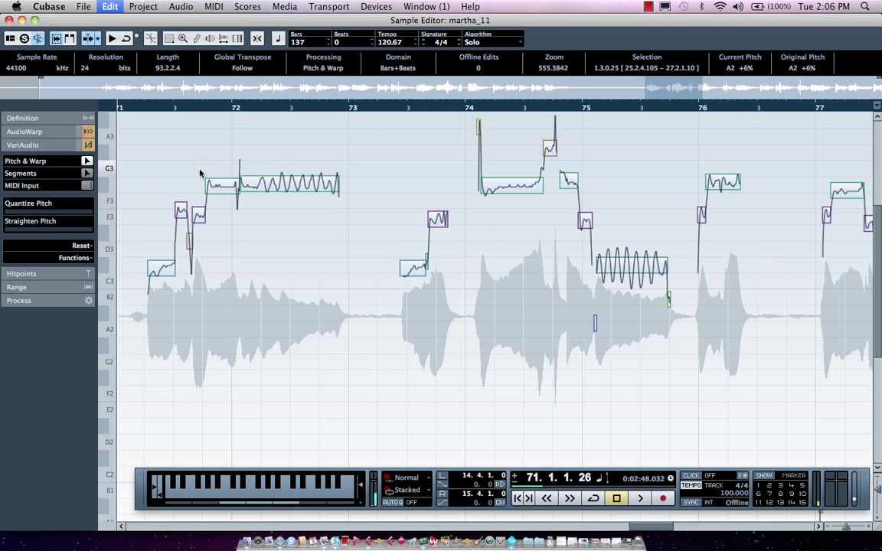
key(super+shift+z)
key(super+shift+z)
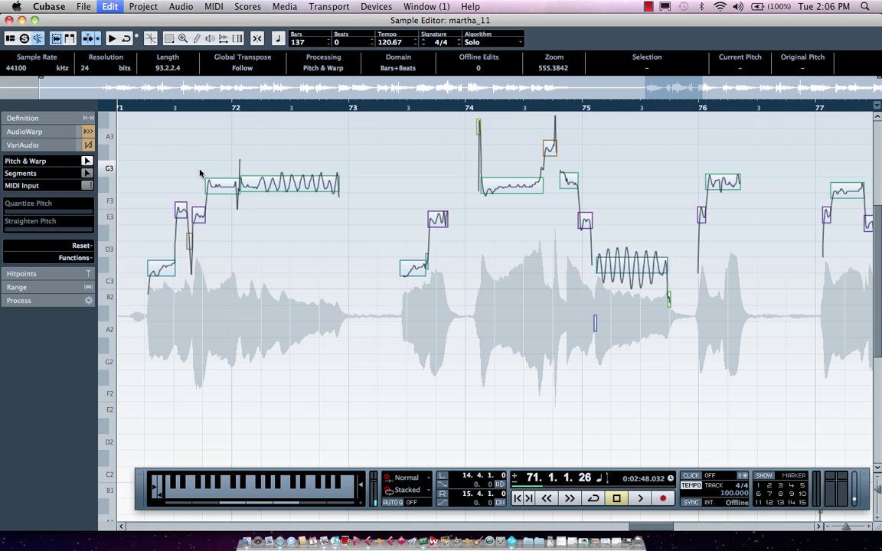
key(super+shift+z)
key(super+shift+z)
key(super+shift+z)
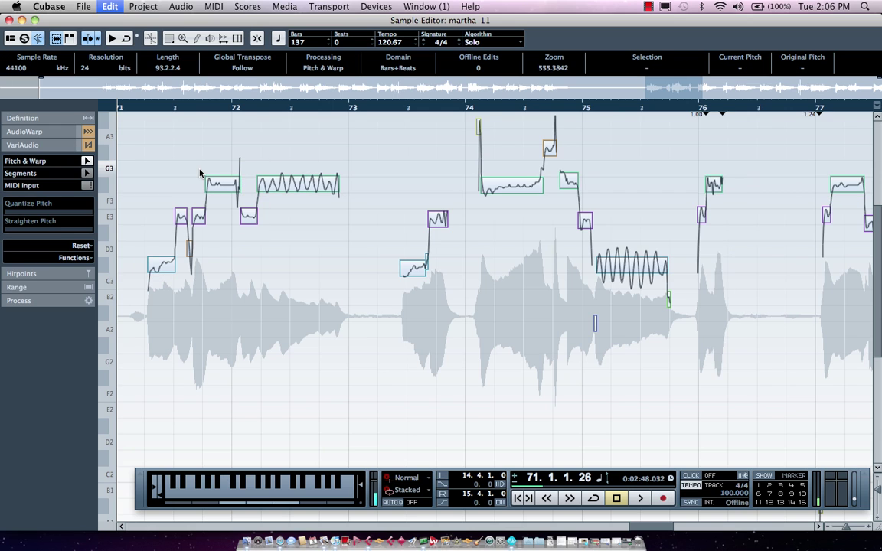
key(super+shift+z)
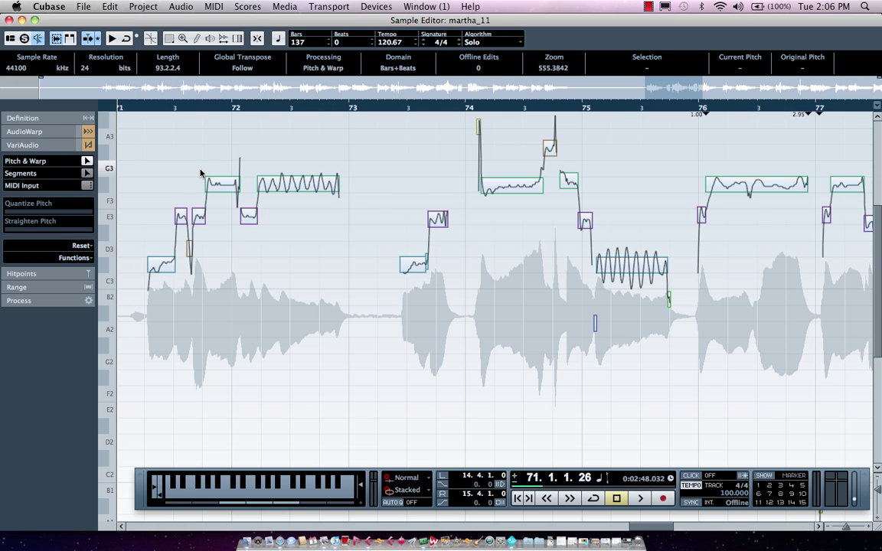